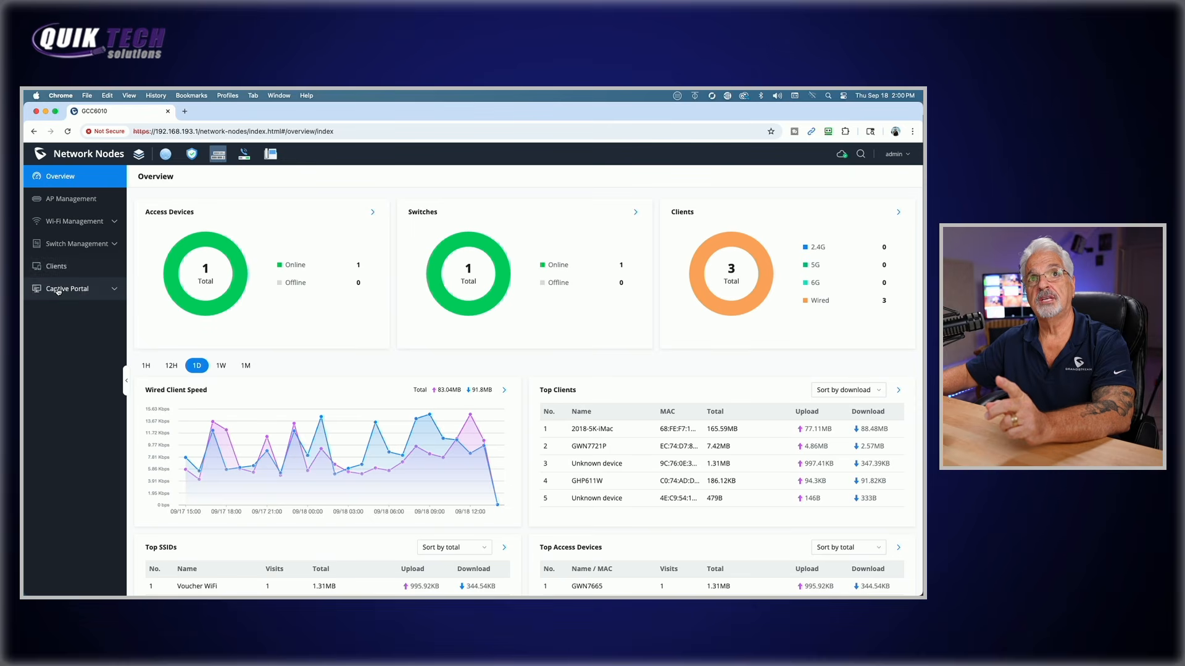
# - Review the existing Wi-Fi SSIDs and their captive portal status
pyautogui.click(62, 290)
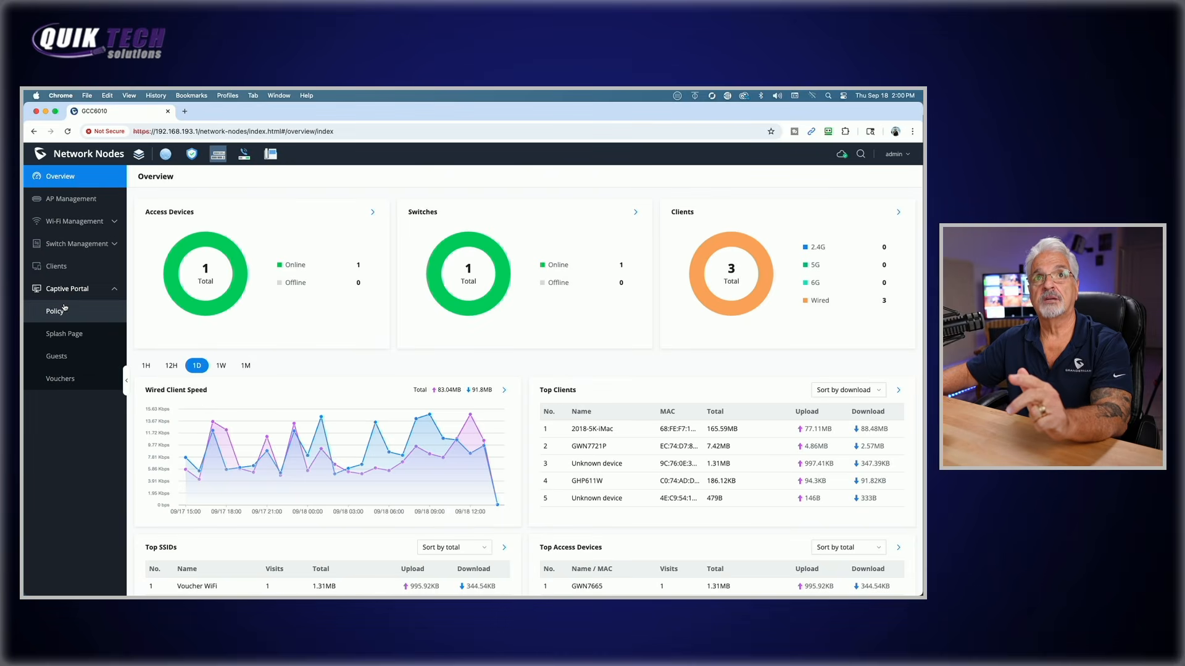
pyautogui.click(69, 222)
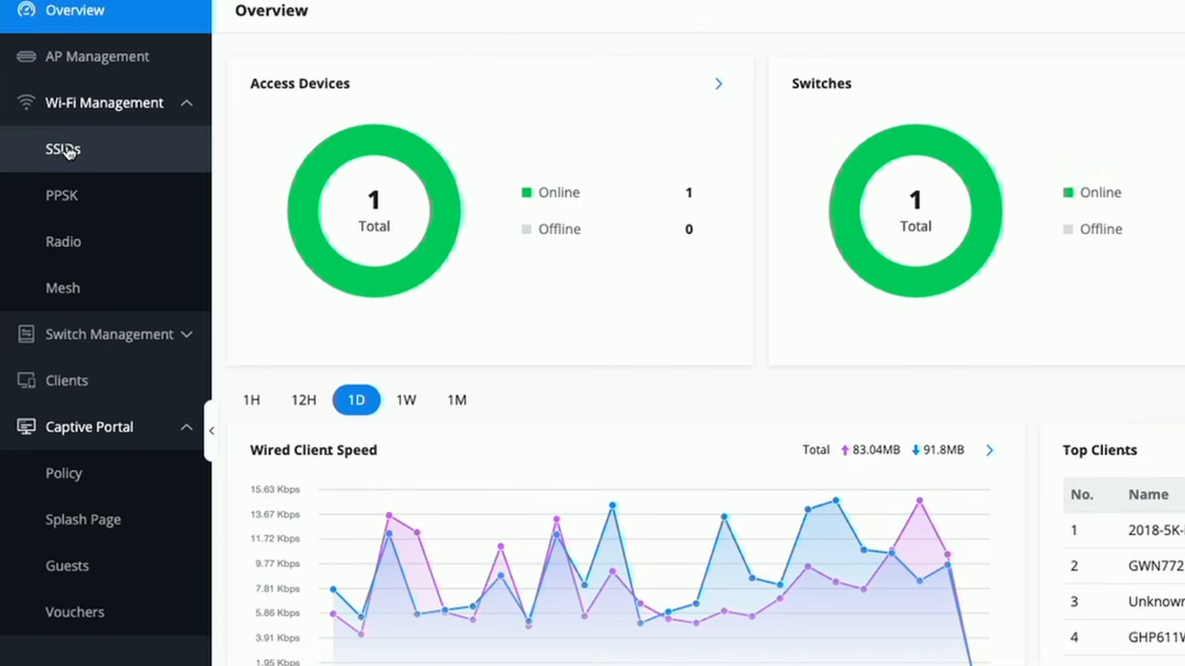
pyautogui.click(70, 151)
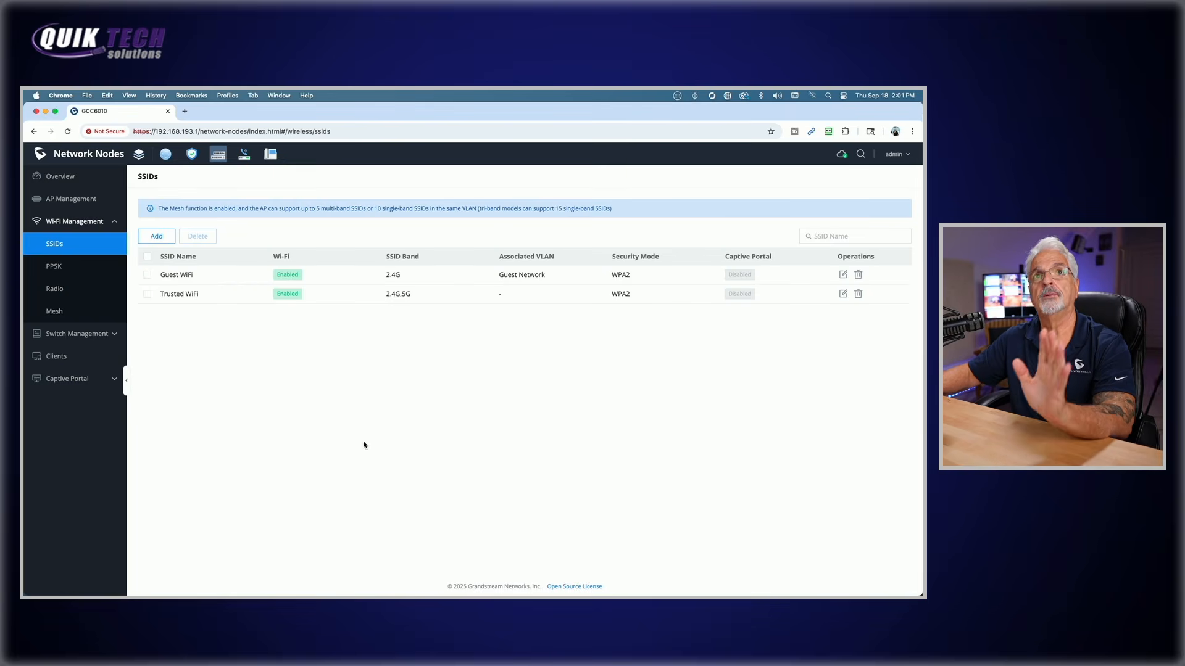
pyautogui.click(67, 223)
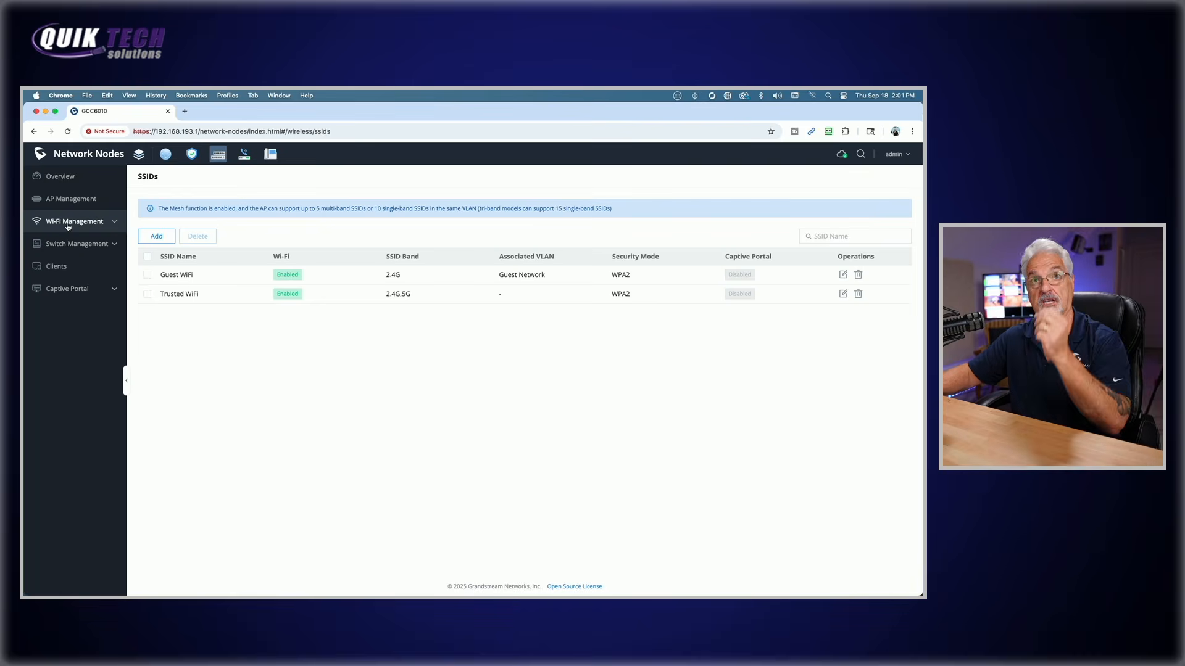
# - Add a new captive portal policy named "Vouchers"
pyautogui.click(60, 287)
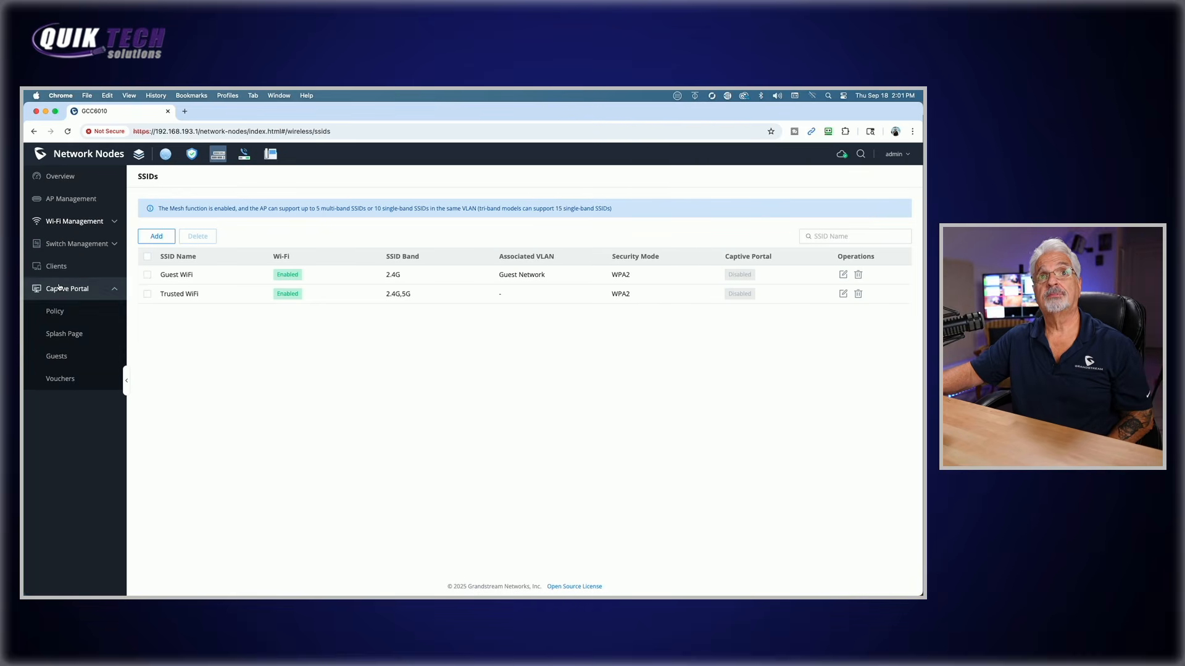
pyautogui.click(55, 312)
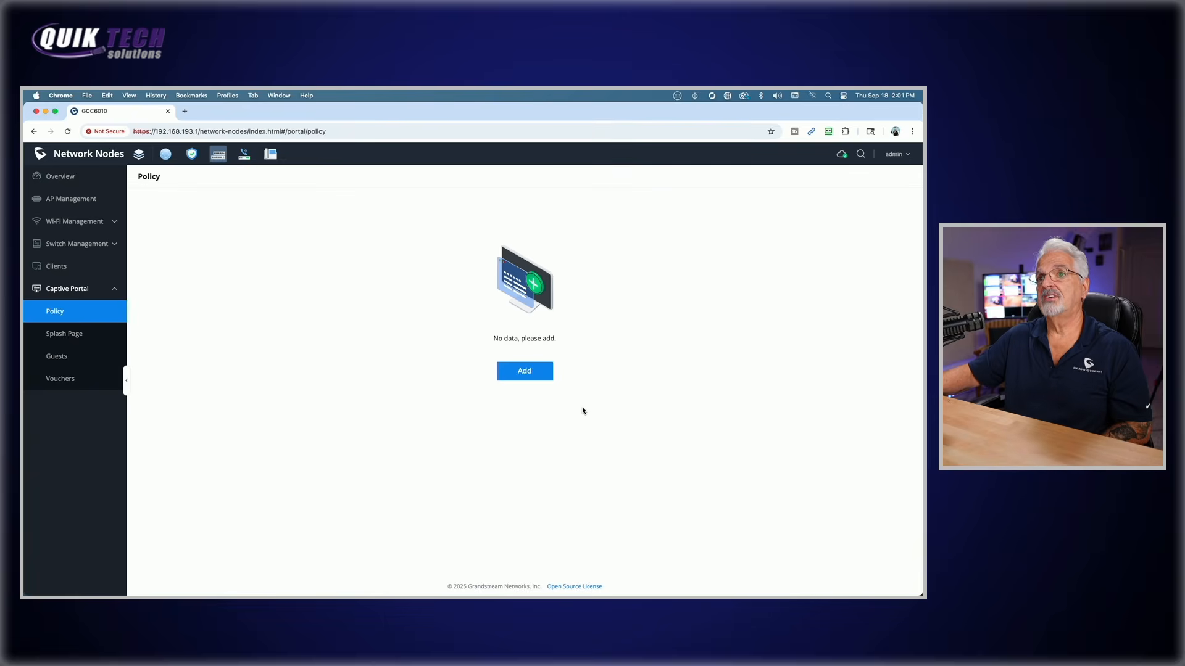
pyautogui.click(525, 371)
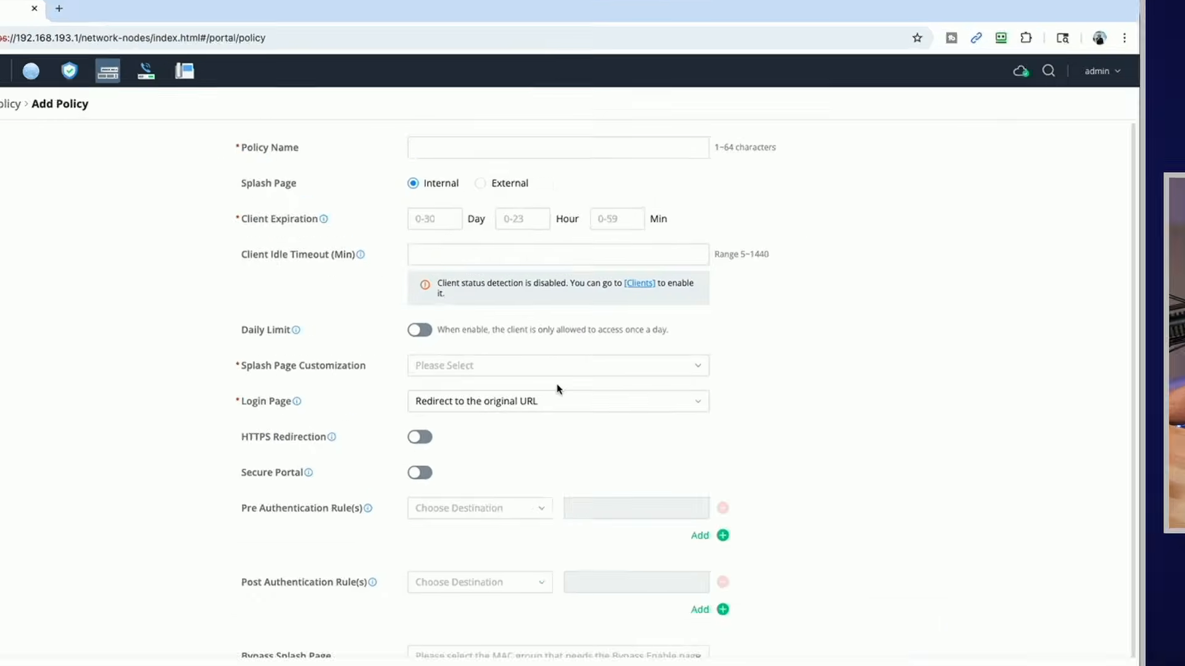
pyautogui.click(446, 149)
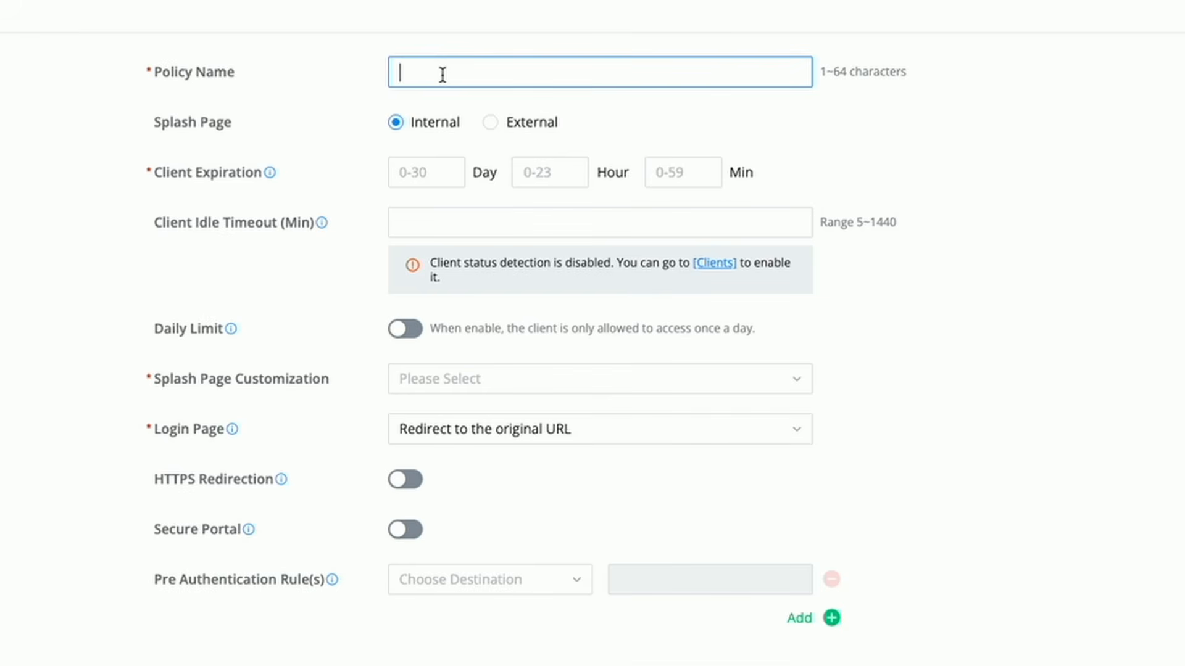
pyautogui.write('Vouchers')
pyautogui.click(206, 143)
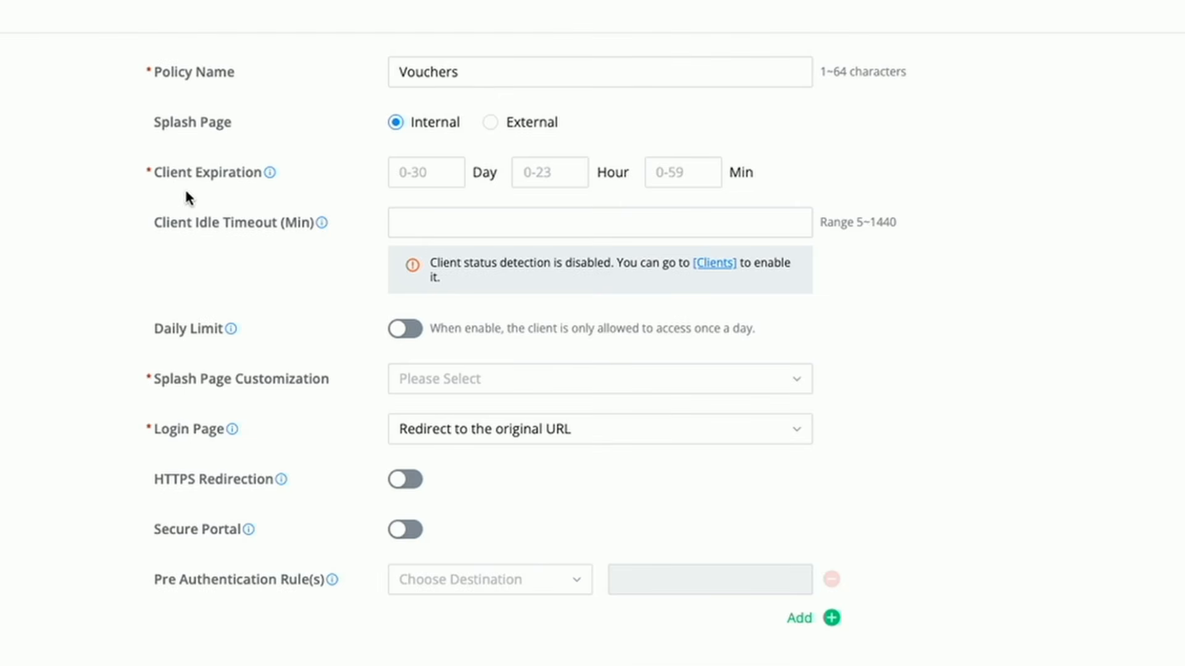
# - Set the policy's client expiration to 3 hours and start adding a new splash page for it
pyautogui.moveTo(273, 175)
pyautogui.click(539, 174)
pyautogui.write('3')
pyautogui.press('Tab')
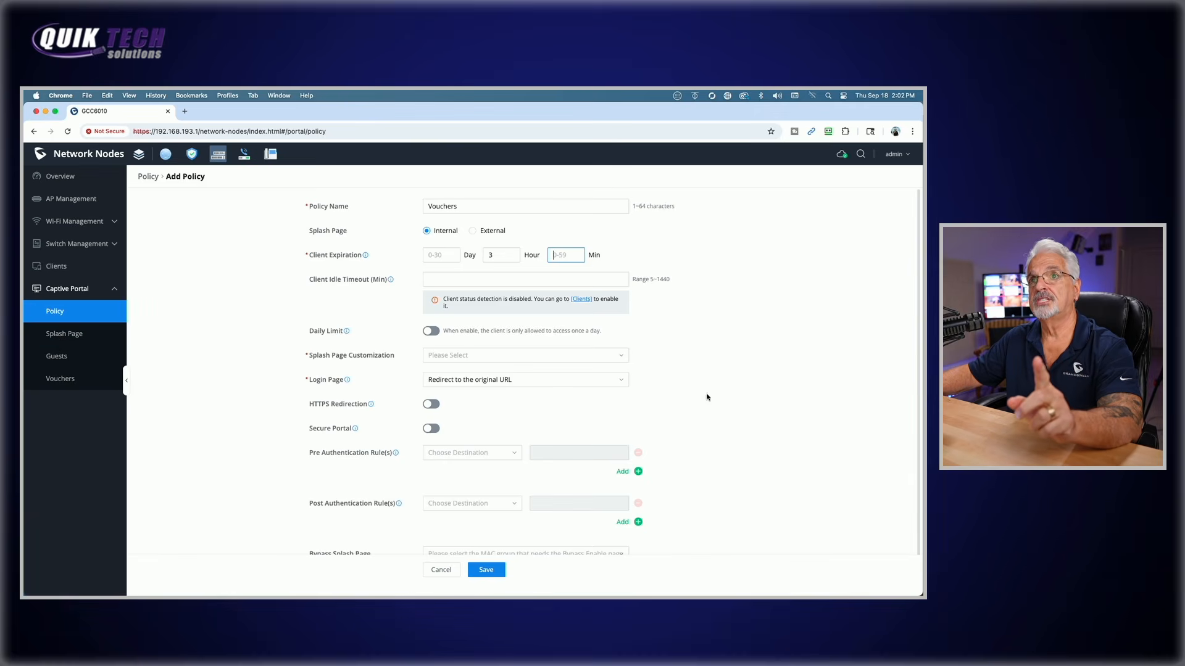
pyautogui.click(587, 361)
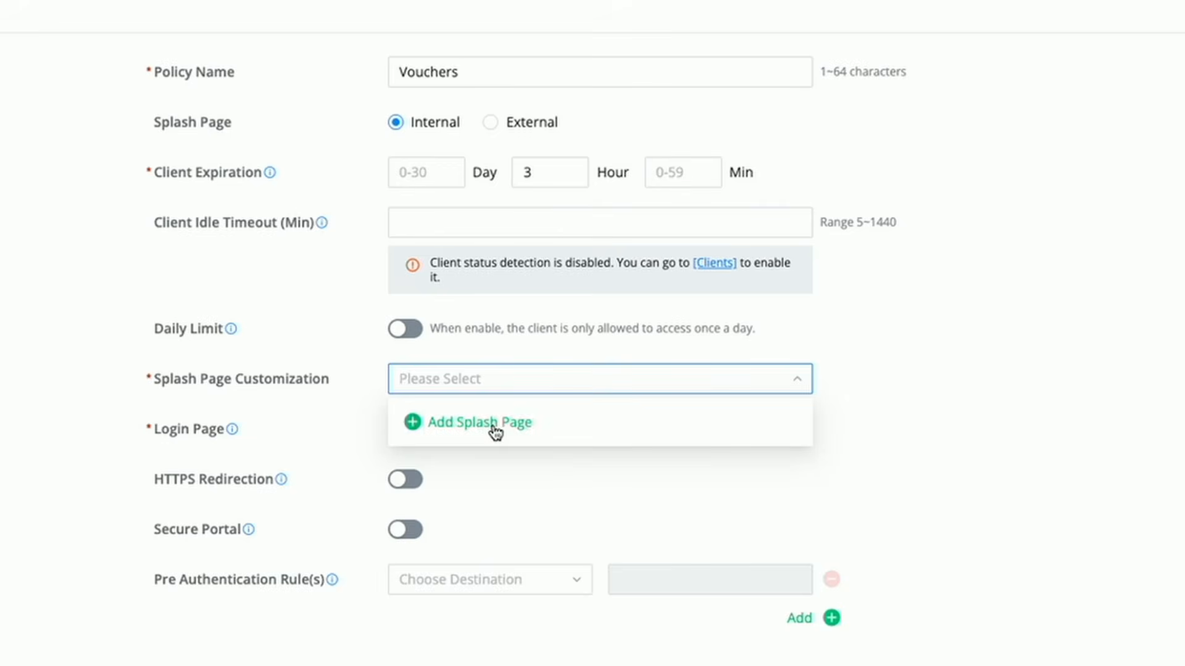
pyautogui.click(493, 425)
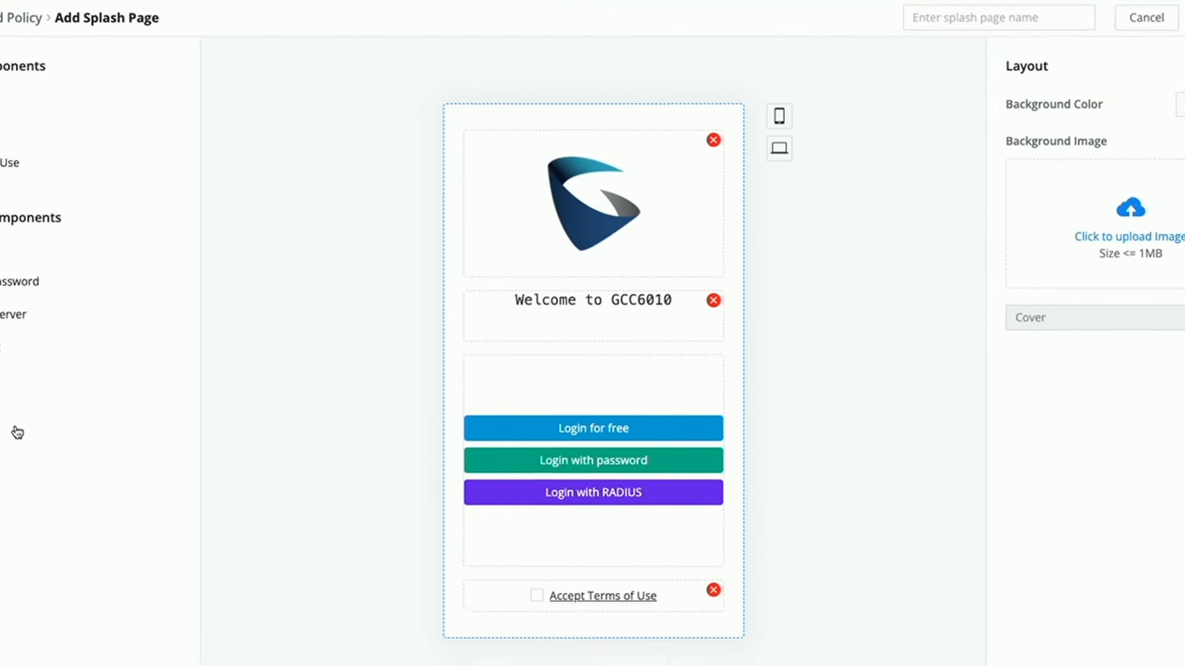
# - Switch the Image, Text and Terms of Use components off and back on in the splash page layout
pyautogui.click(17, 93)
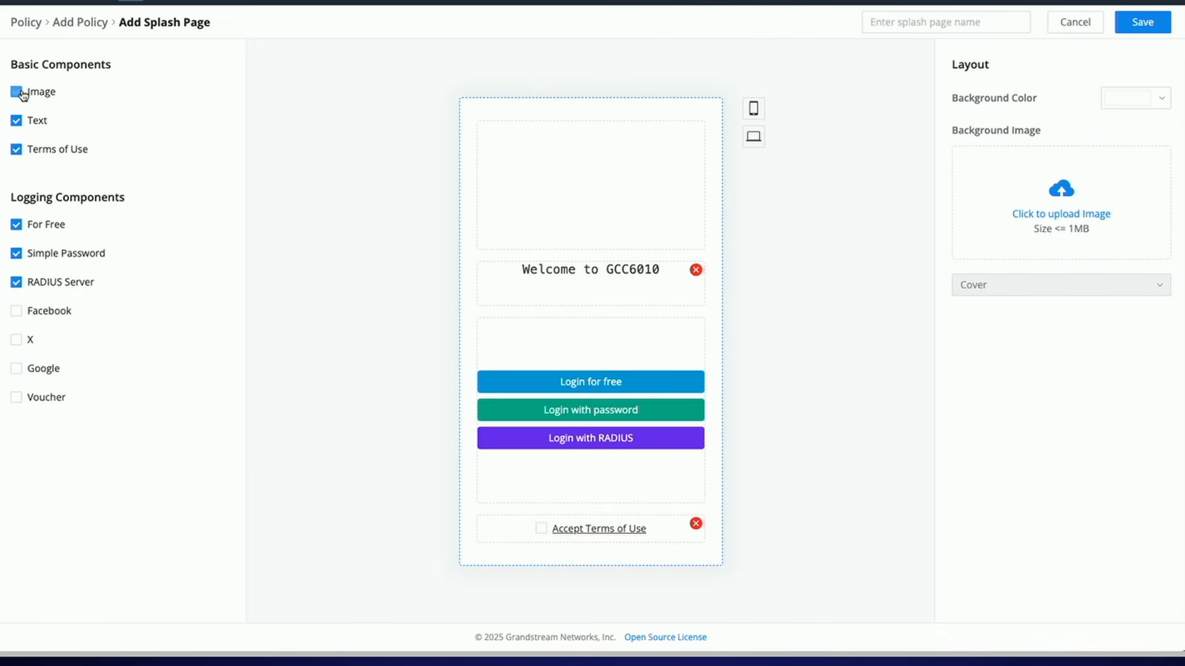
pyautogui.click(17, 122)
pyautogui.click(16, 151)
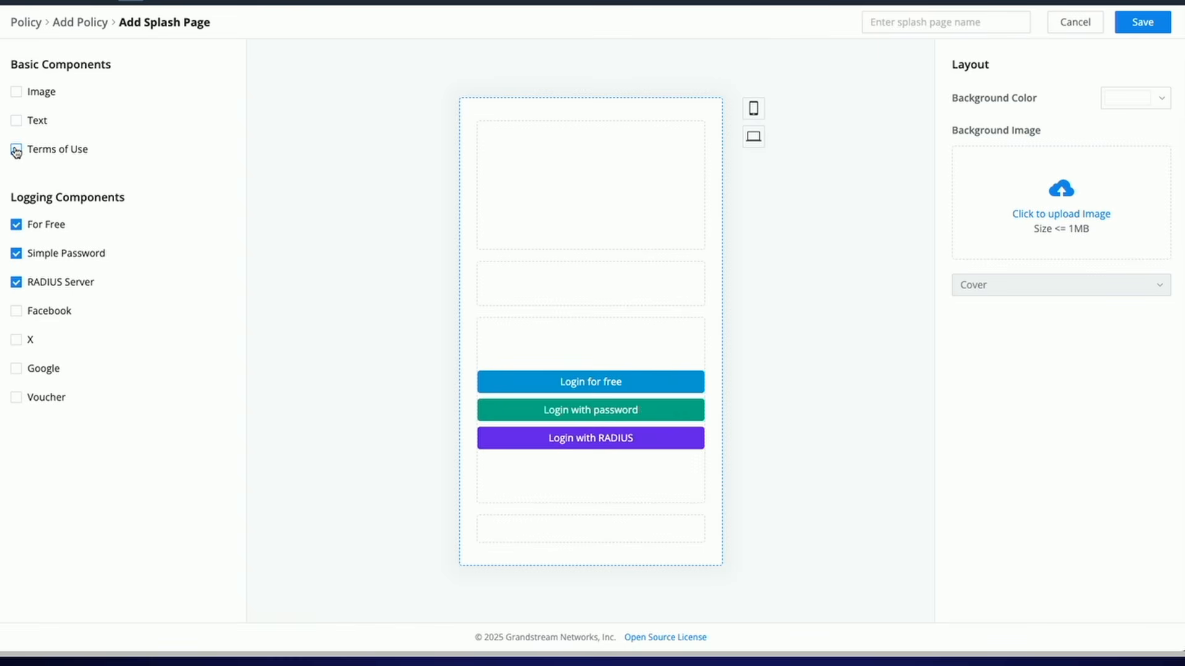
pyautogui.click(16, 151)
pyautogui.click(16, 121)
pyautogui.click(17, 92)
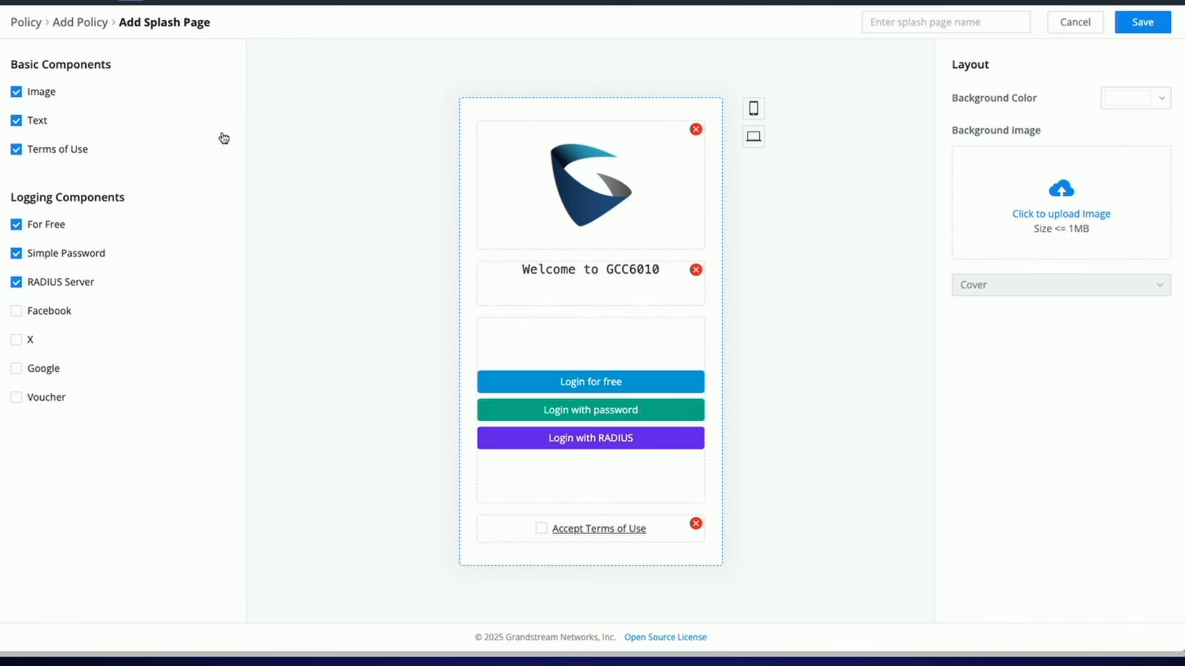
# - Inspect the splash page's logo image, and change the greeting text below it to "Welcome Guests!"
pyautogui.click(592, 179)
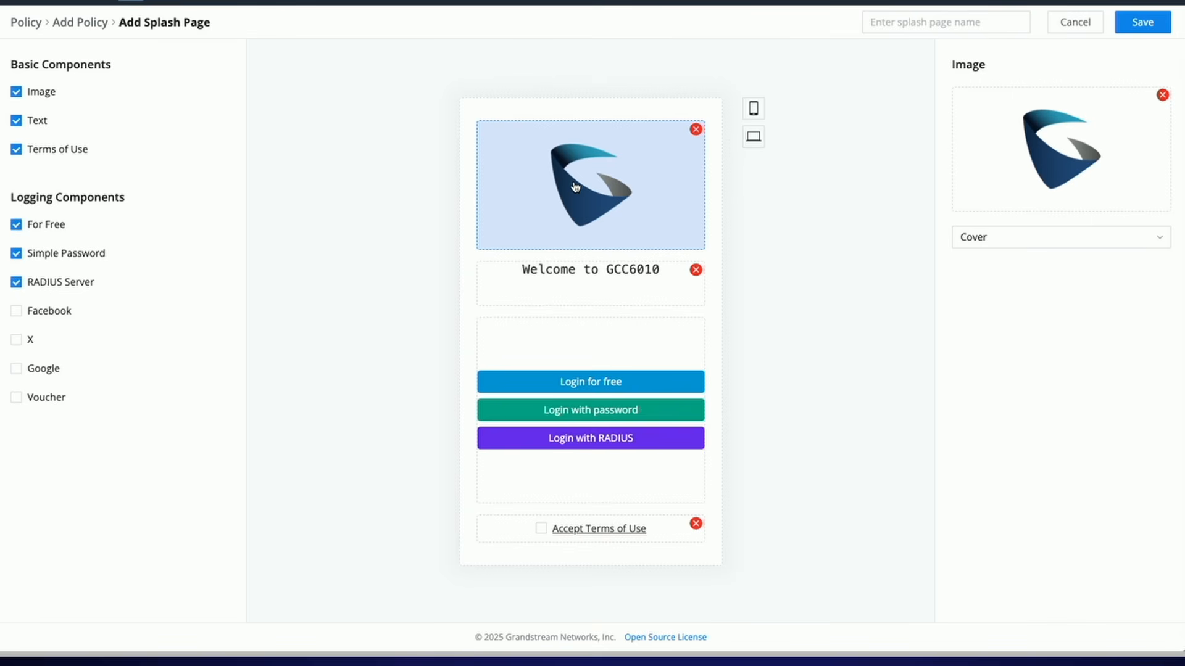
pyautogui.click(597, 271)
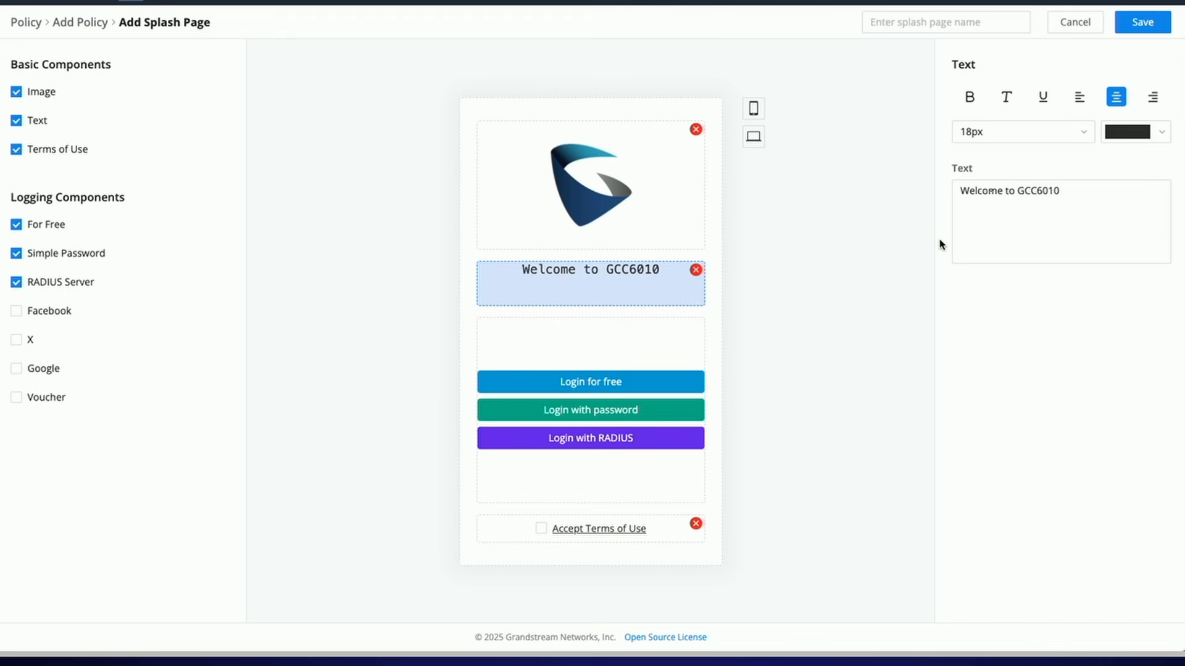
pyautogui.click(1069, 191)
pyautogui.moveTo(1069, 191); pyautogui.dragTo(1004, 191)
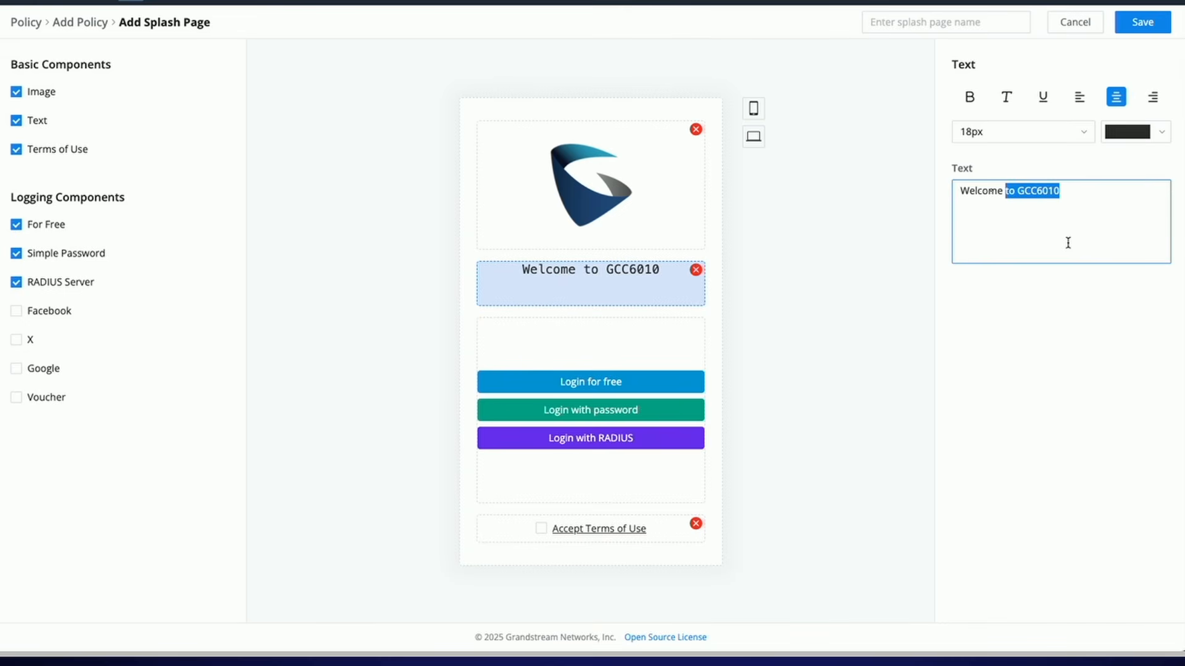
pyautogui.write('Guests')
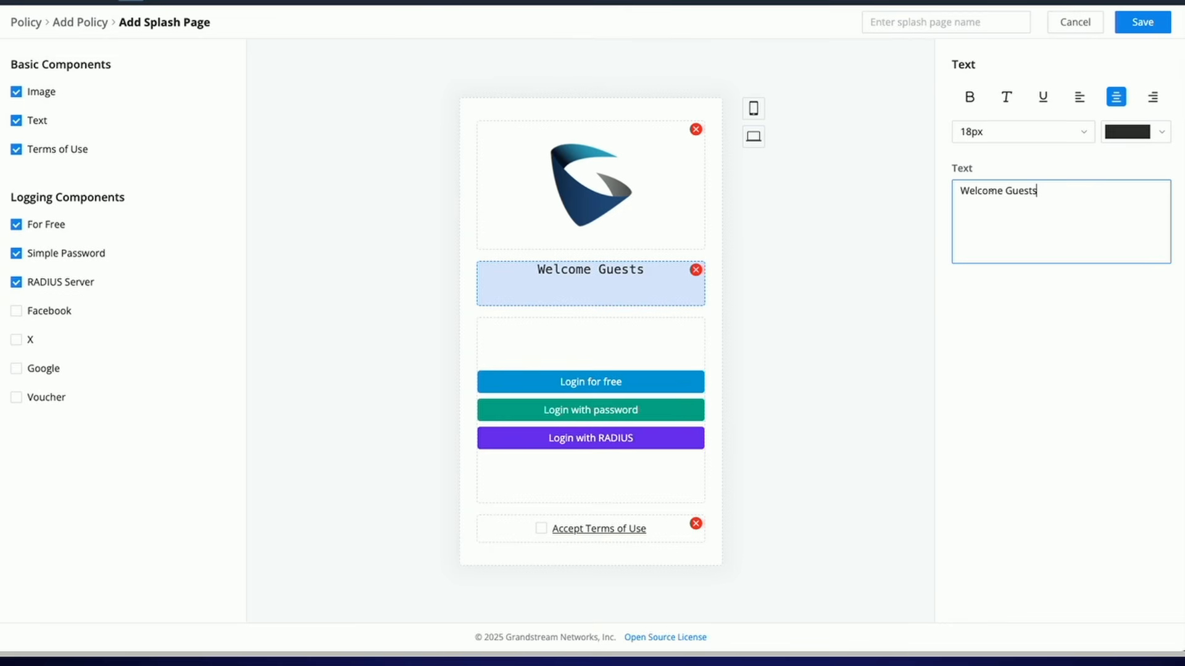
pyautogui.write('!')
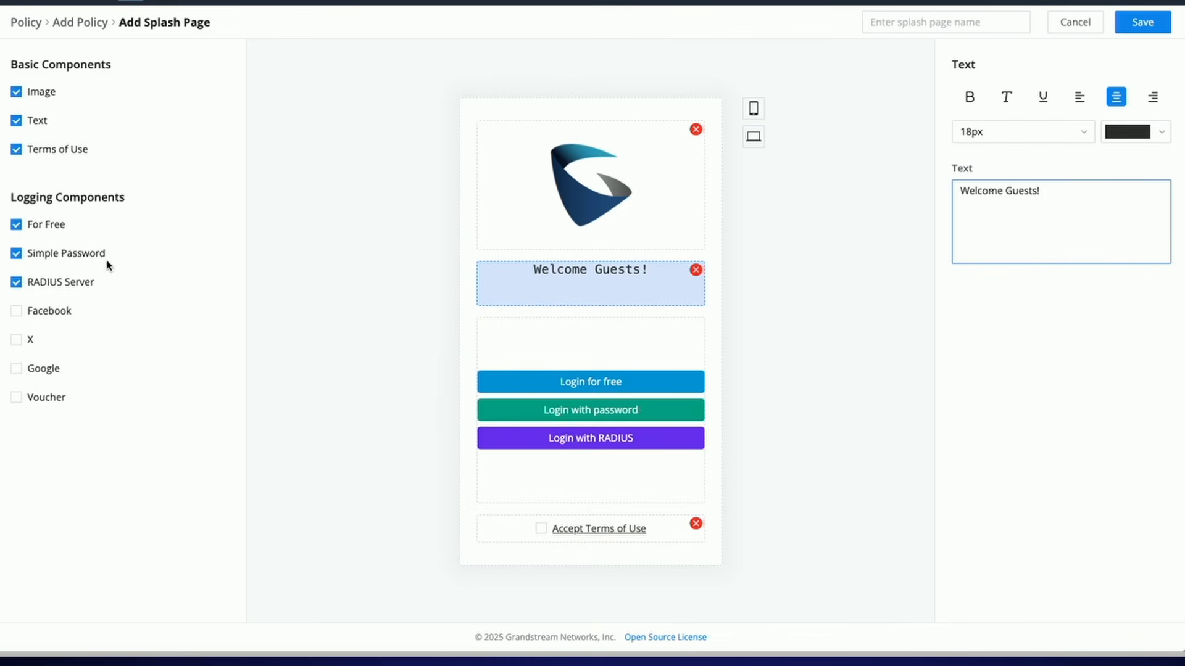
# - Try adding the Facebook and X login options to the splash page, and remove both again
pyautogui.click(16, 311)
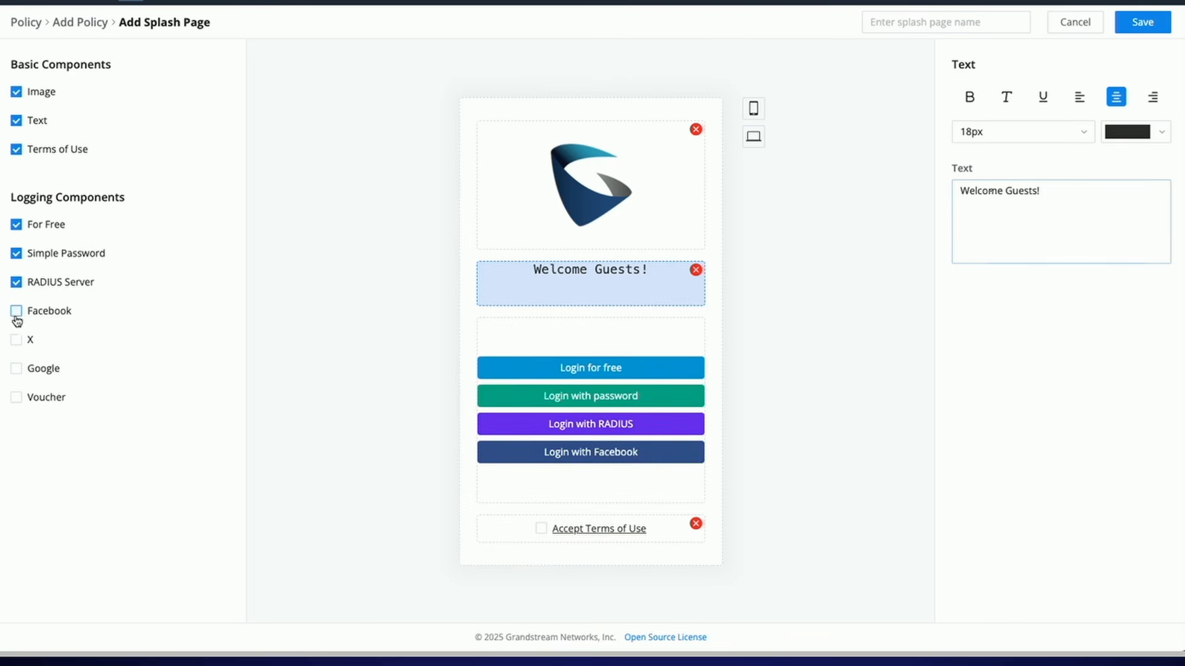
pyautogui.click(17, 340)
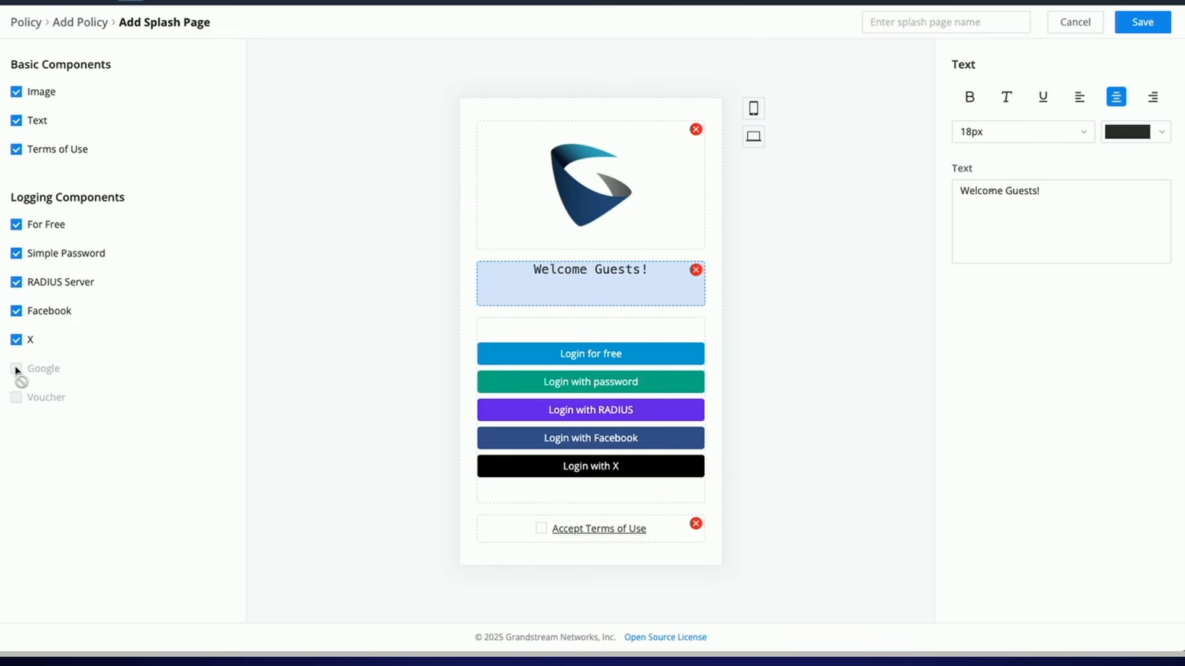
pyautogui.click(17, 340)
pyautogui.click(16, 311)
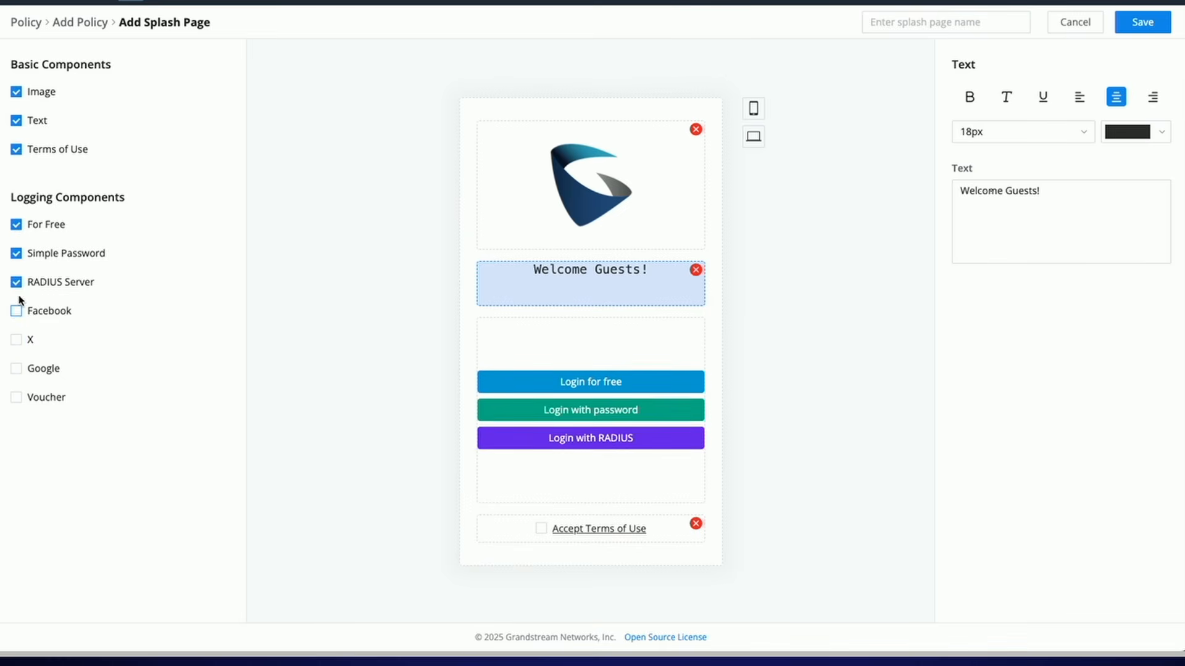
# - Make Voucher the only login option by enabling it and removing RADIUS Server, Simple Password and For Free
pyautogui.click(17, 283)
pyautogui.click(16, 254)
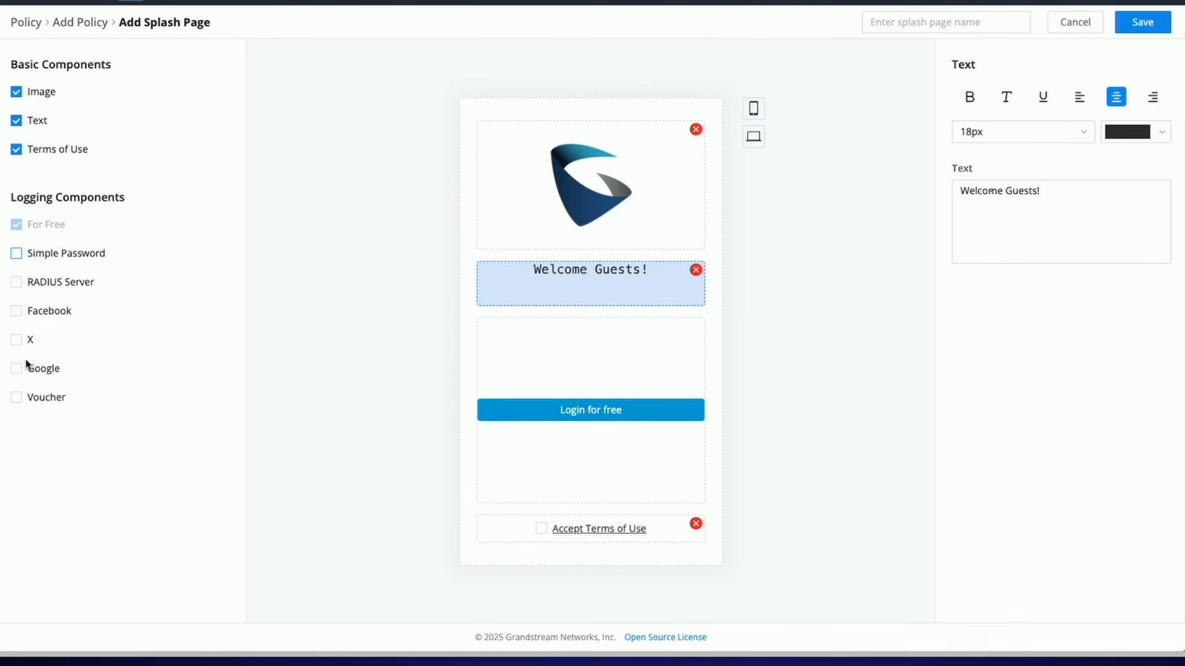
pyautogui.click(17, 398)
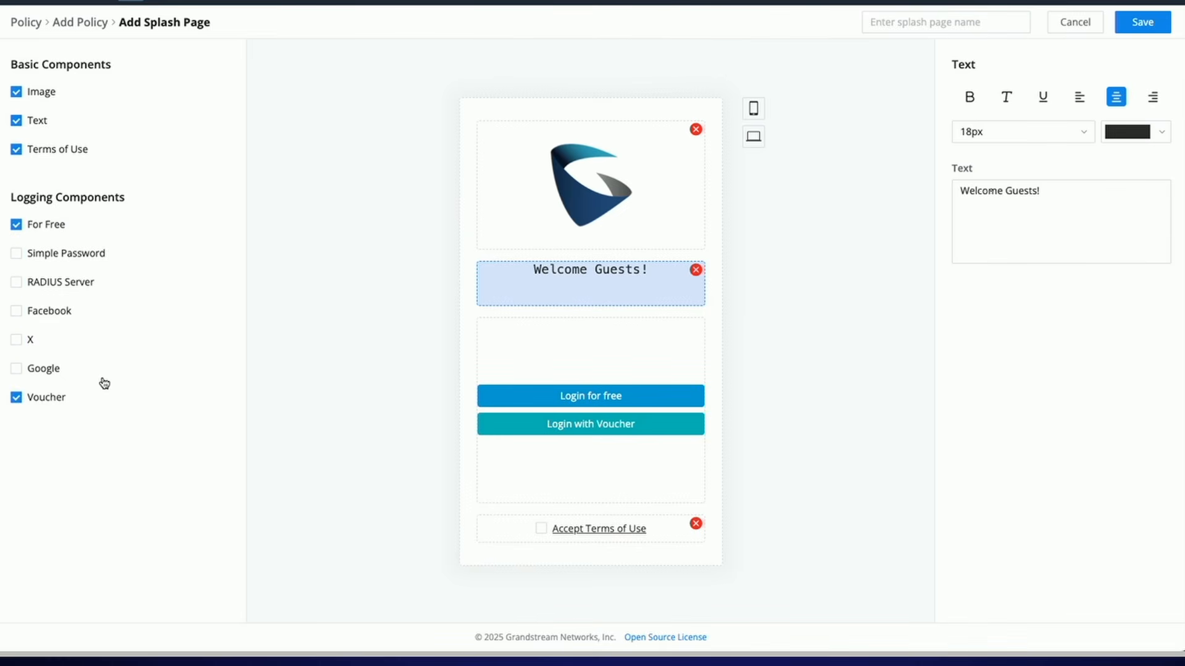
pyautogui.click(17, 225)
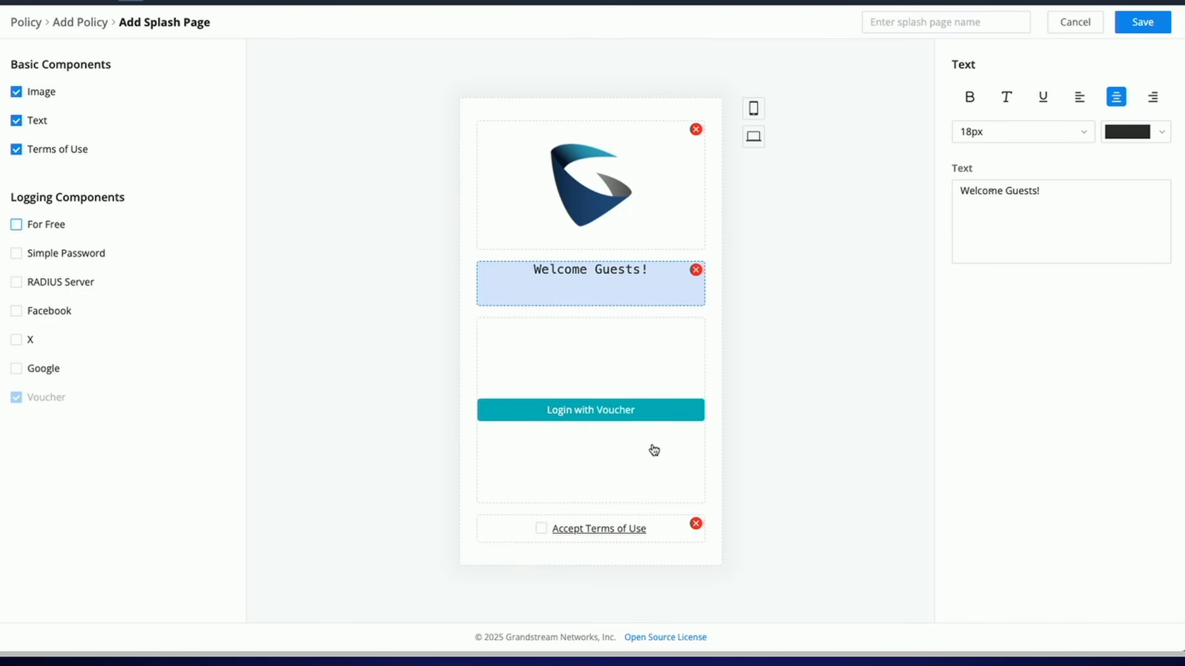
# - Read the default Terms of Use text of the splash page and close it
pyautogui.click(598, 535)
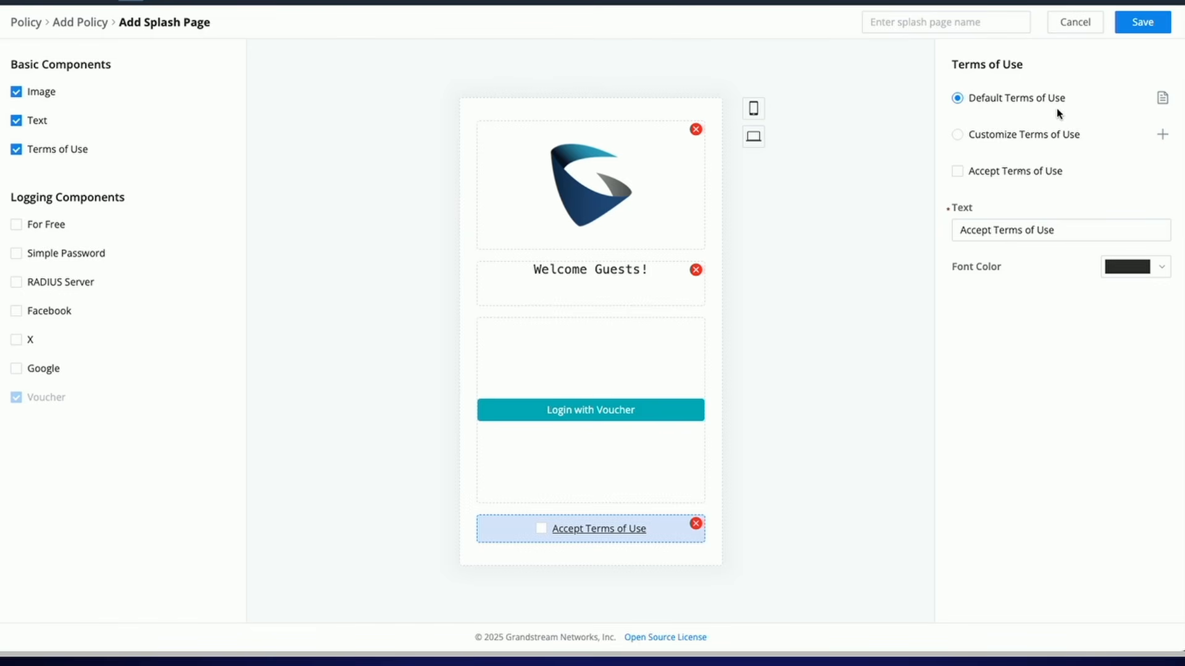
pyautogui.click(1164, 101)
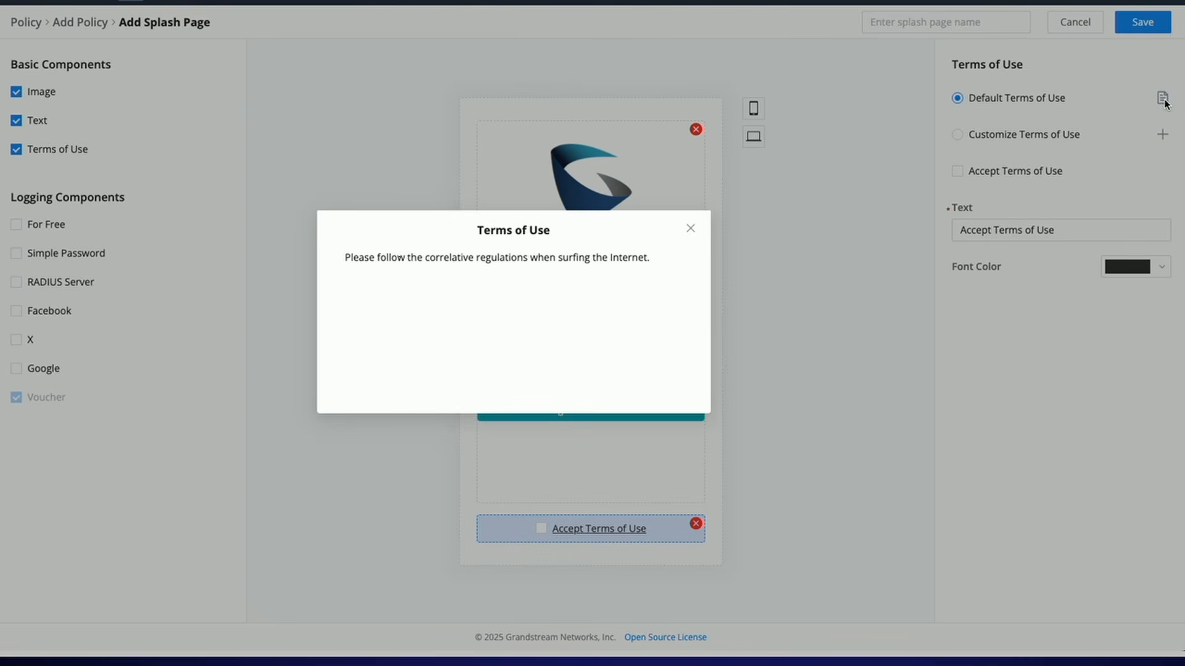
pyautogui.click(692, 229)
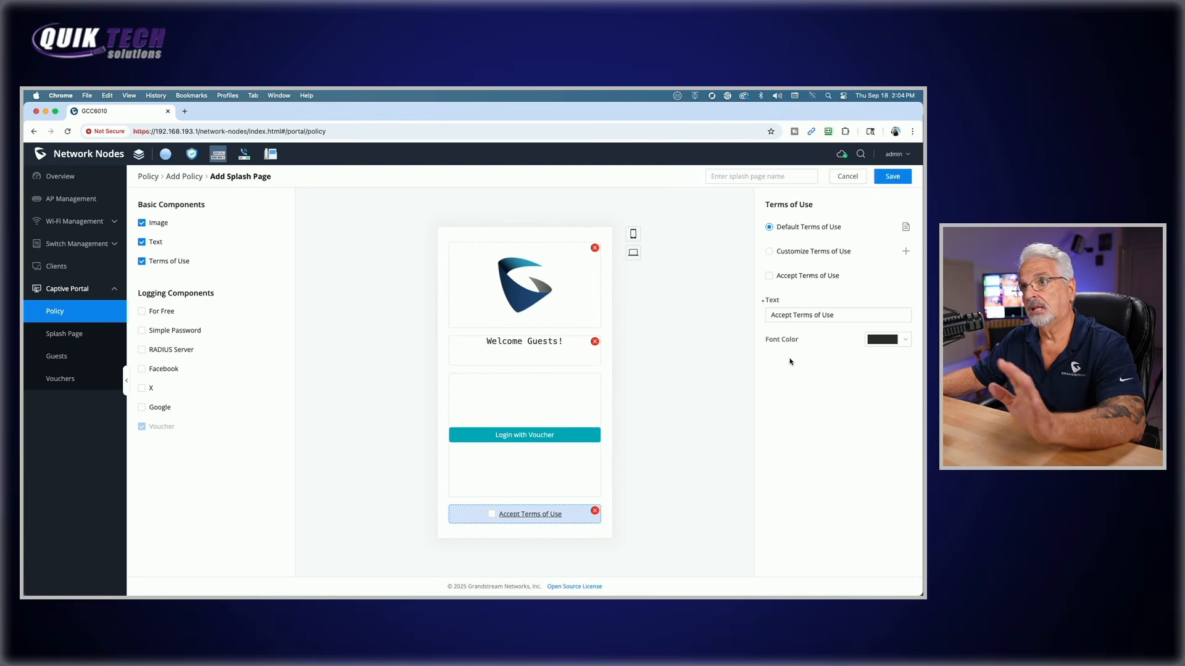
# - Name the splash page "Voucher Page" and save it
pyautogui.click(728, 178)
pyautogui.write('Vo')
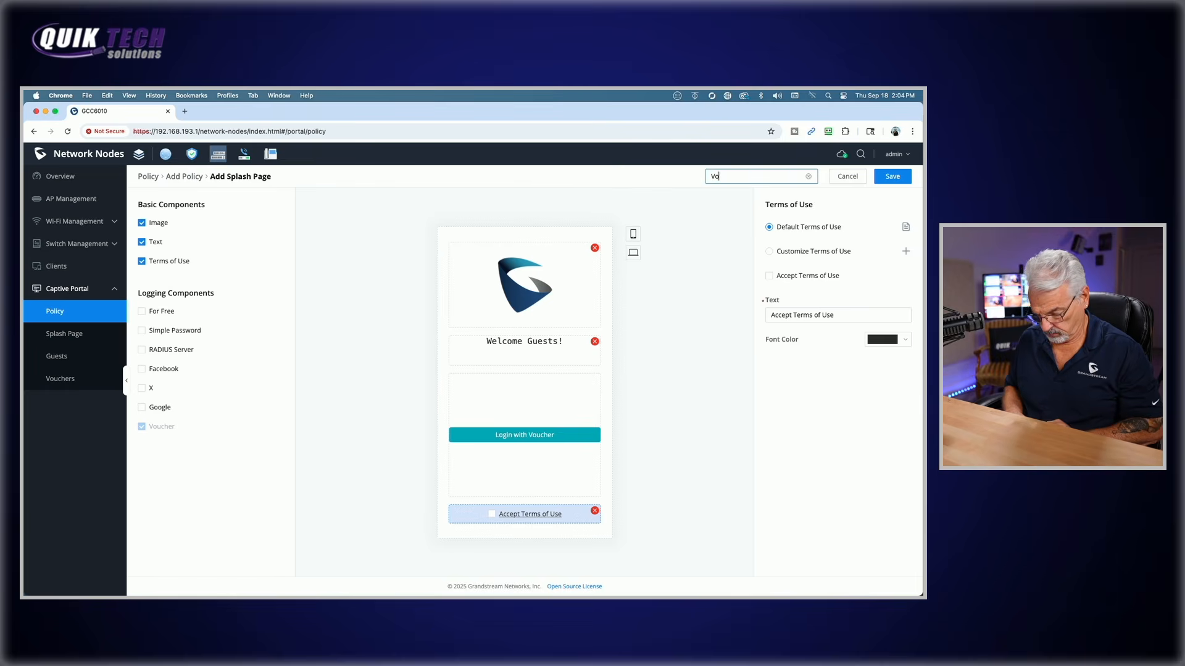
pyautogui.write('ucher Page')
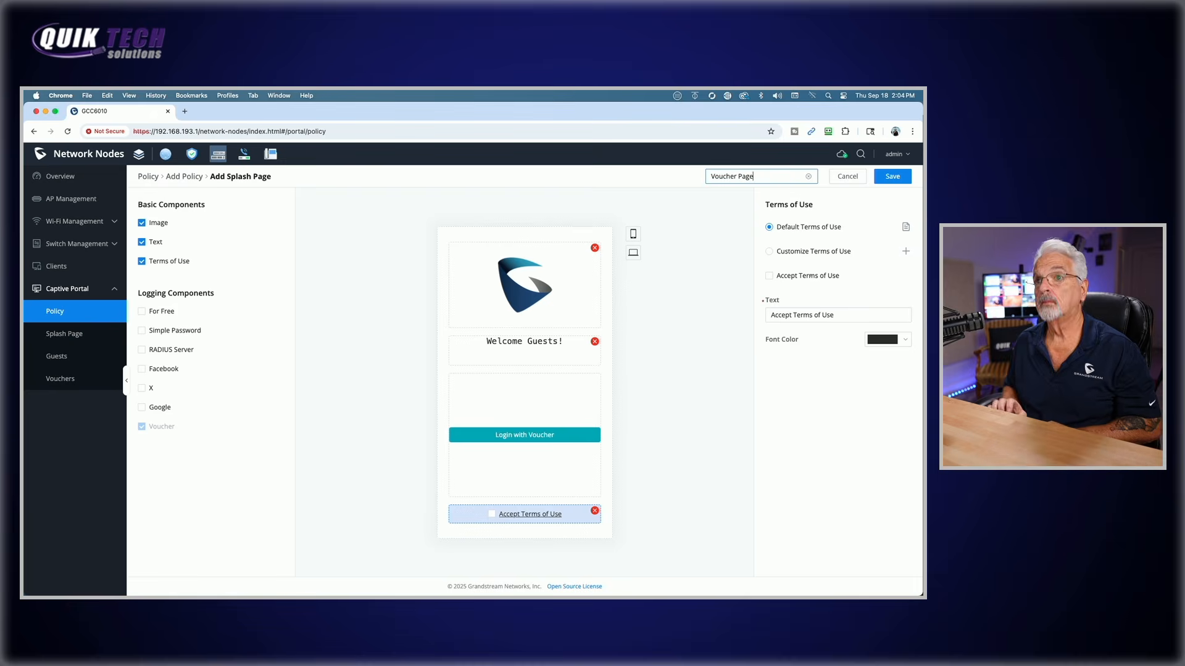
pyautogui.click(895, 176)
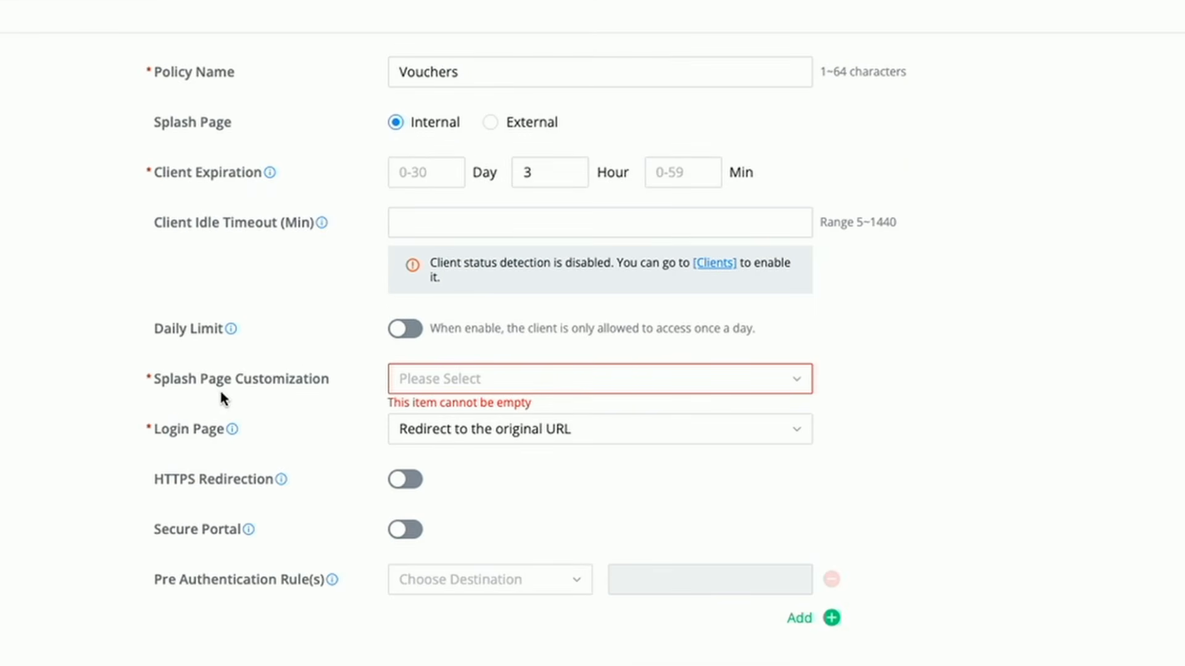
# - Assign Voucher Page to the policy with redirection to the original URL, and enable HTTPS Redirection and Secure Portal
pyautogui.click(808, 383)
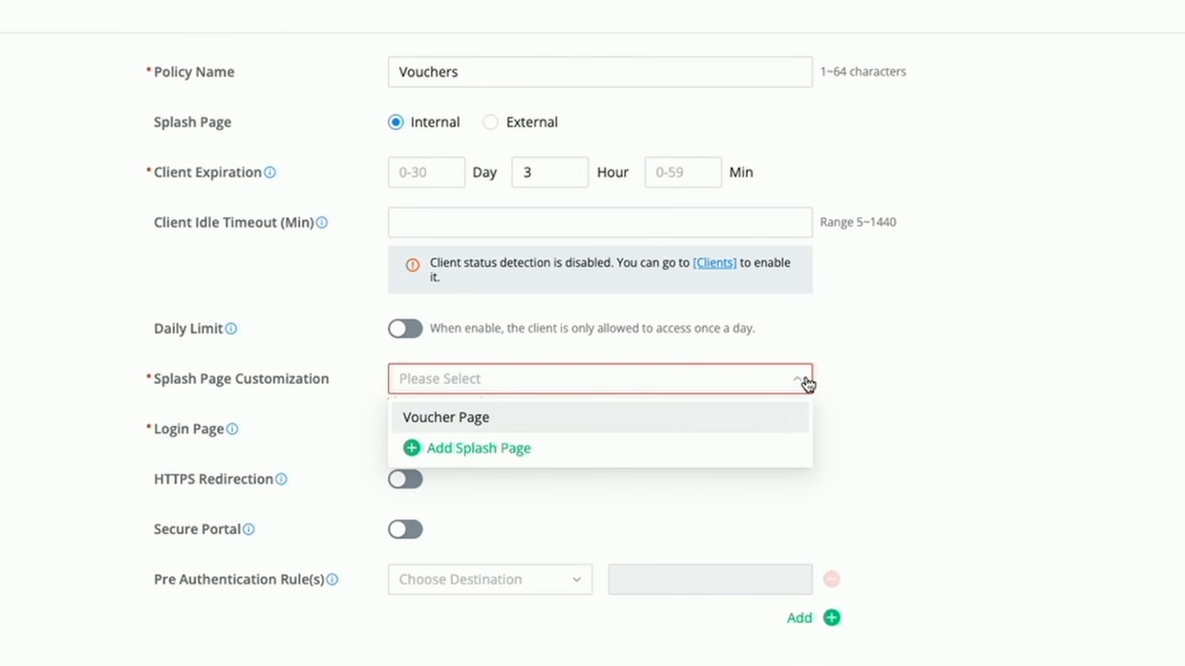
pyautogui.click(510, 424)
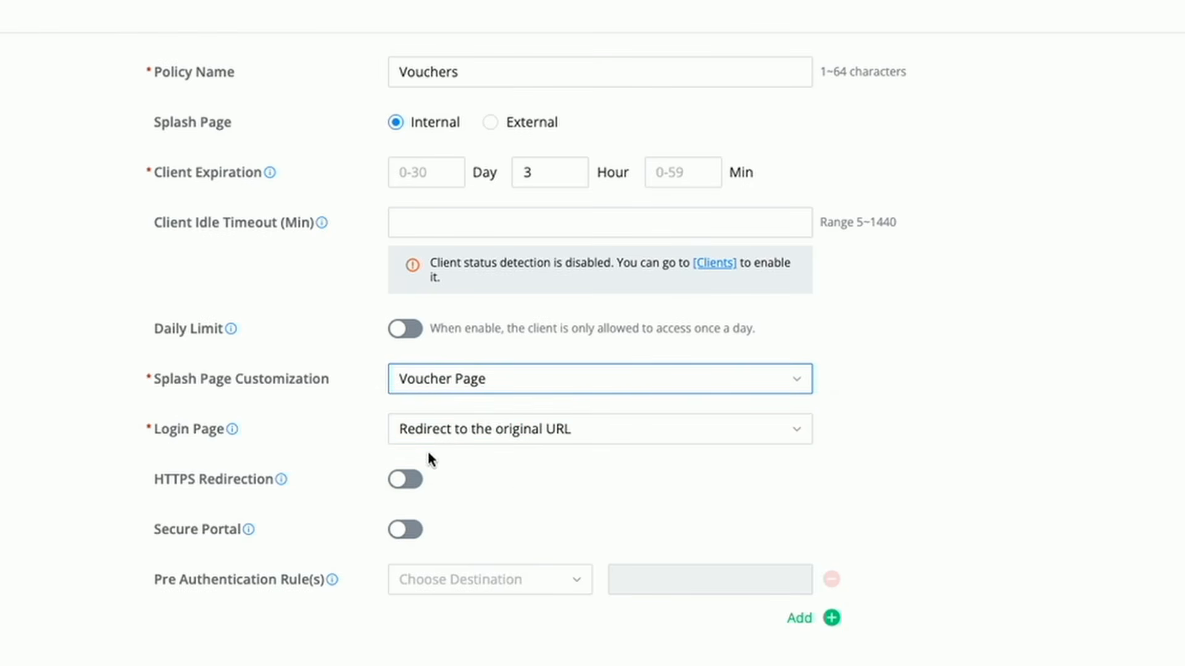
pyautogui.click(799, 433)
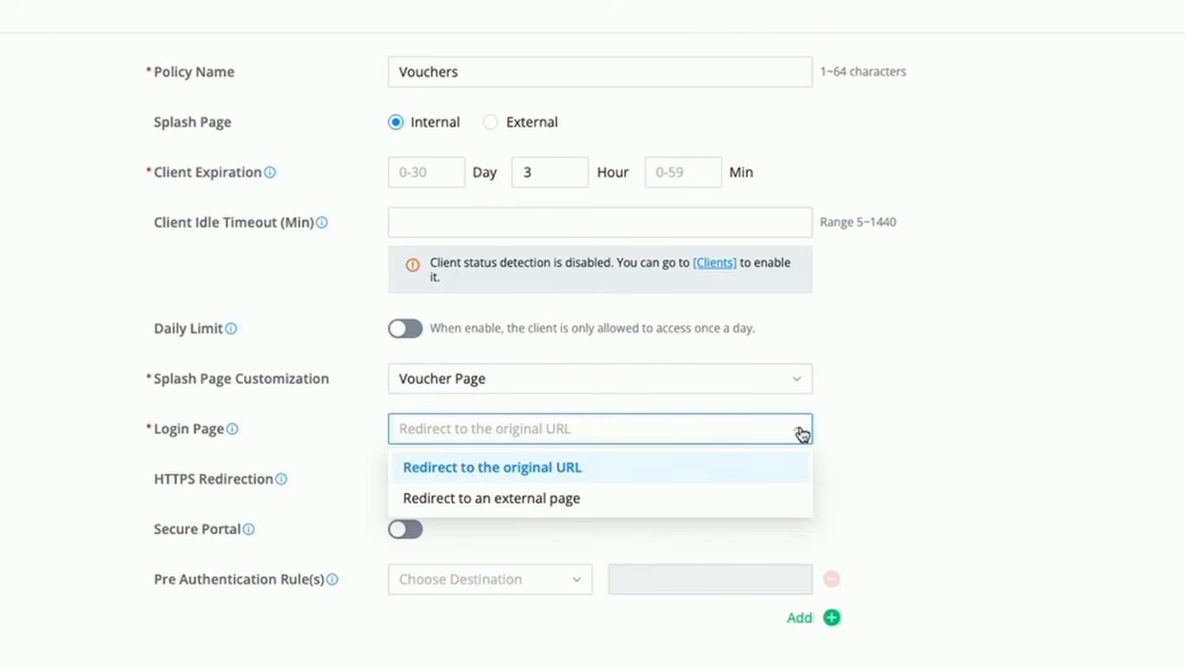
pyautogui.click(993, 402)
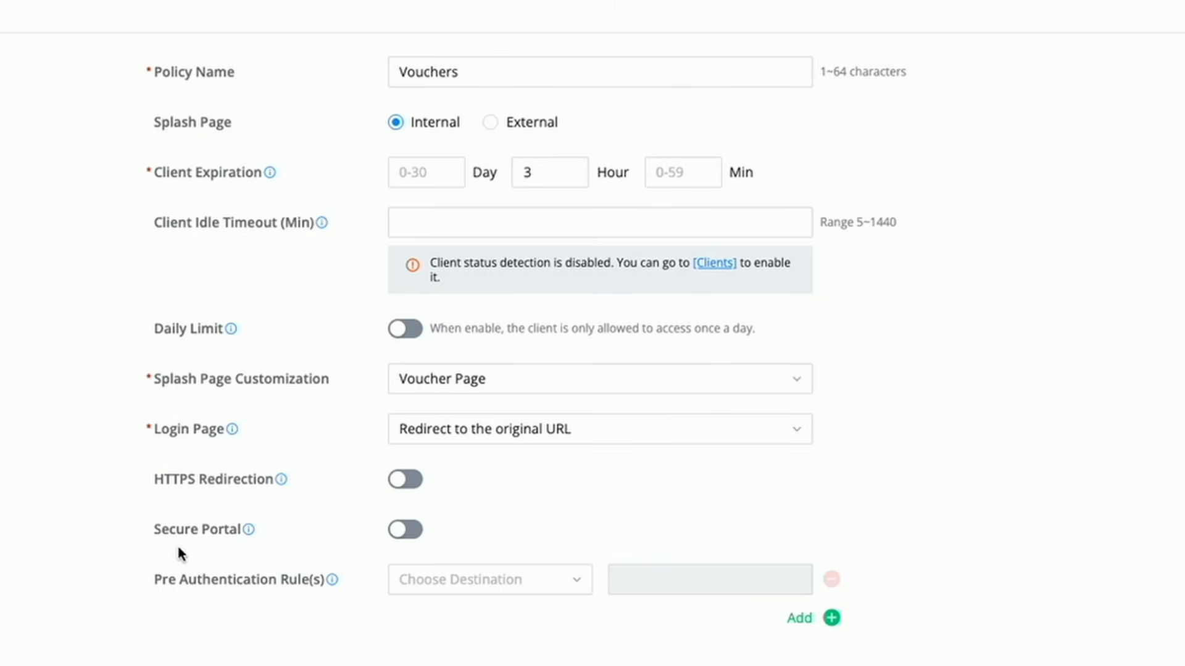
pyautogui.click(412, 482)
pyautogui.click(406, 530)
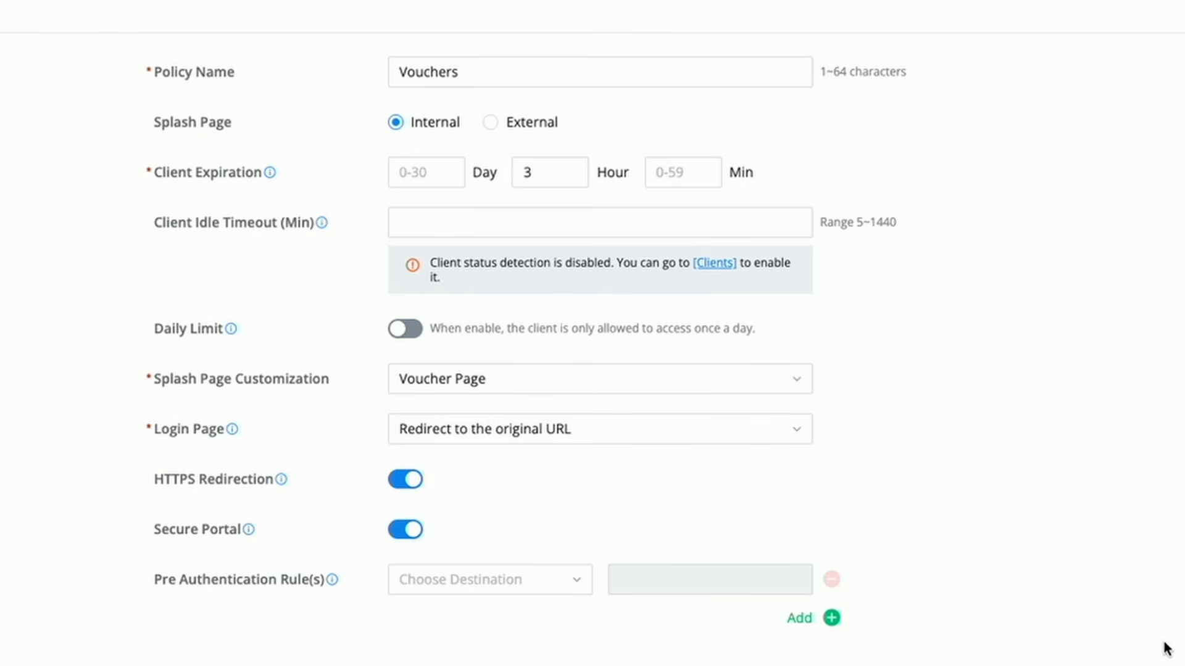
# - Try adding a HostName pre-authentication rule to the policy, and remove it again without entering a hostname
pyautogui.scroll(-1, 1163, 646)
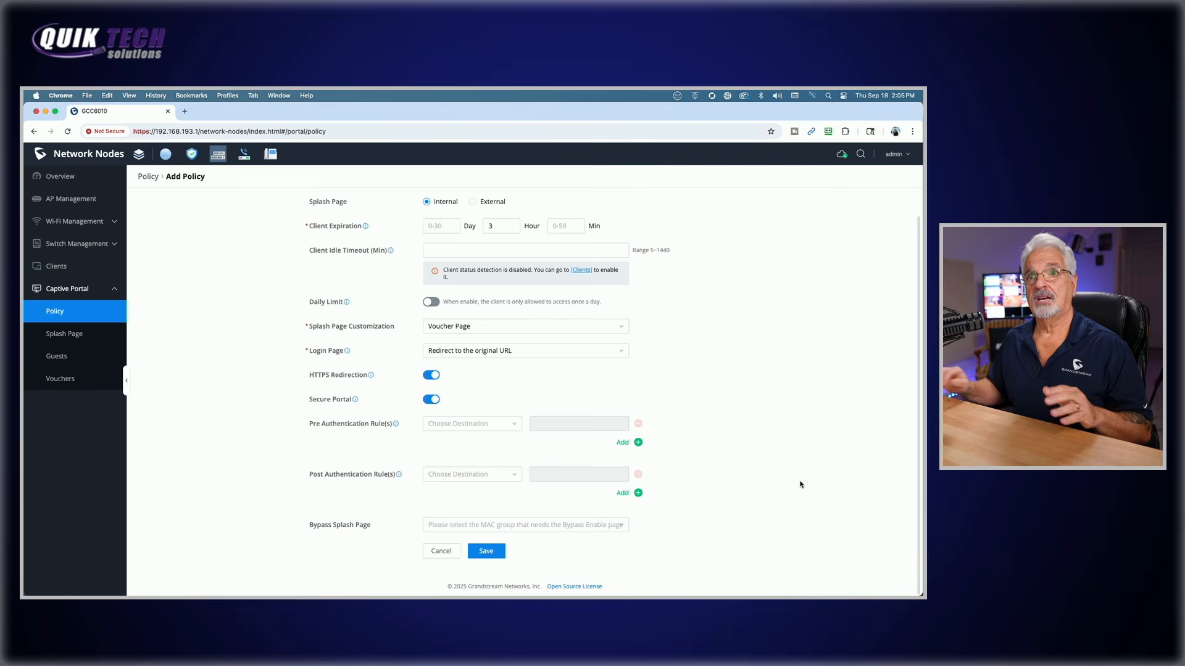
pyautogui.click(516, 430)
pyautogui.click(455, 443)
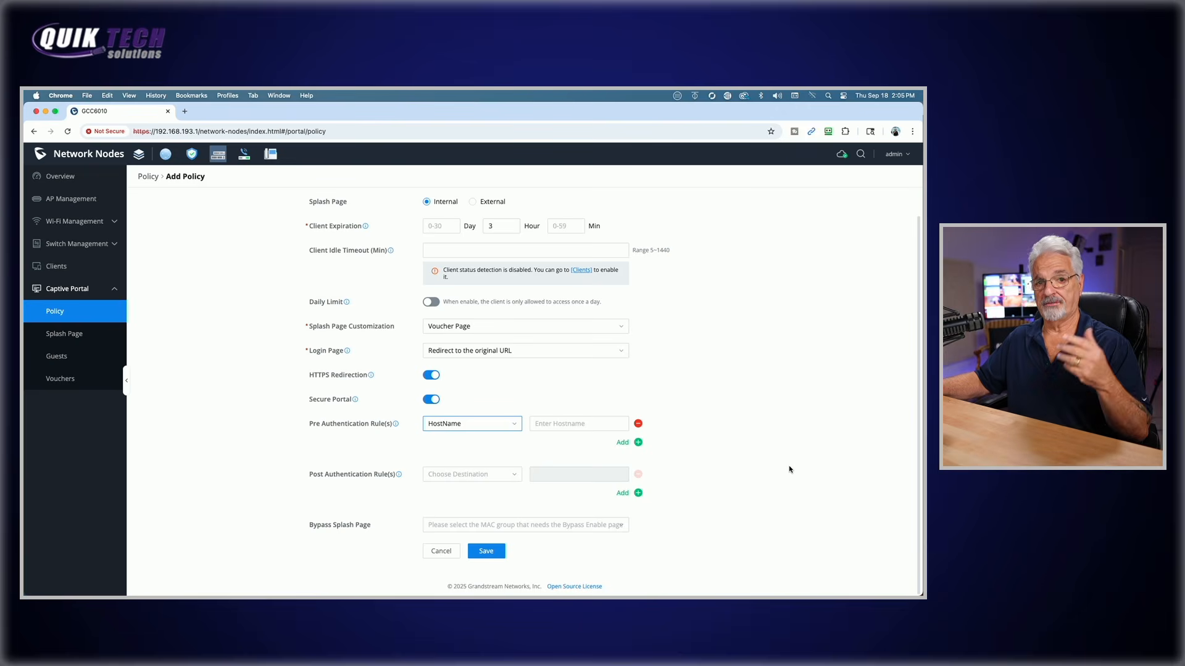
pyautogui.click(553, 423)
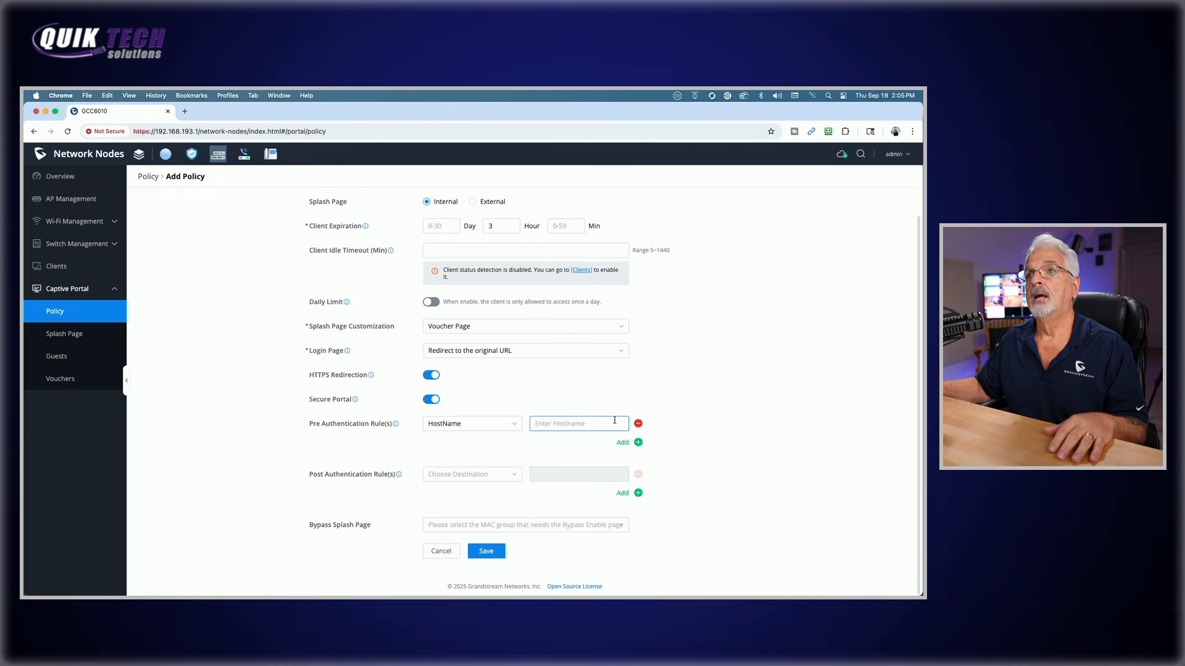
pyautogui.click(638, 423)
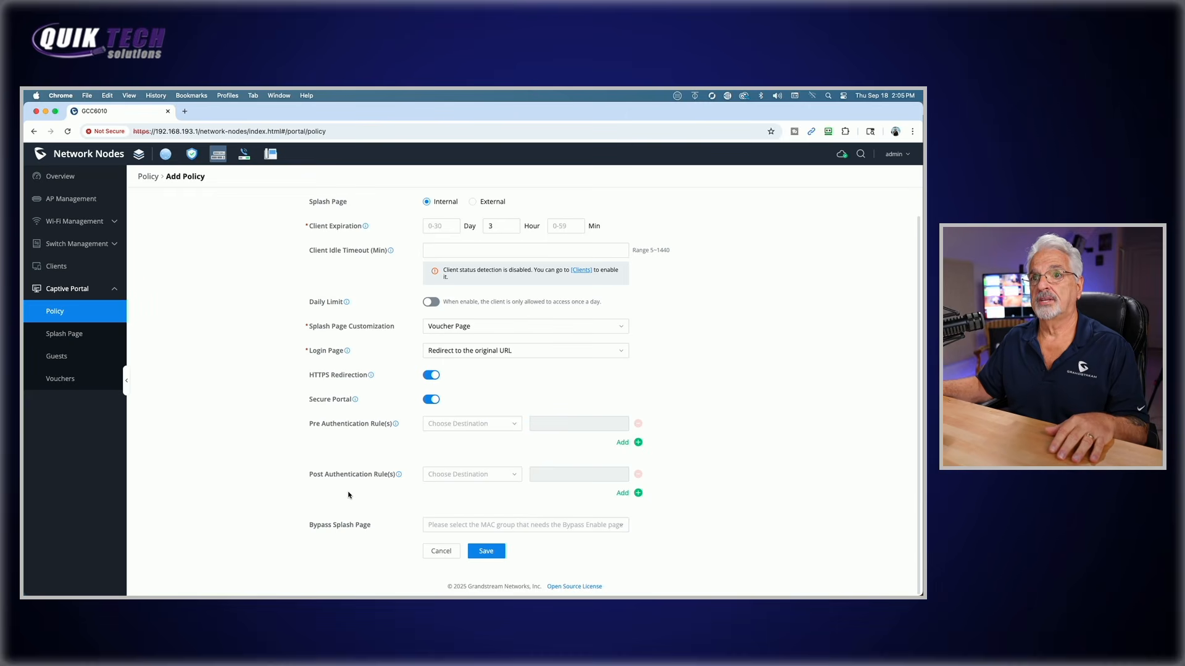
# - Check the Post Authentication Rule(s) setting and save the Vouchers policy
pyautogui.moveTo(399, 477)
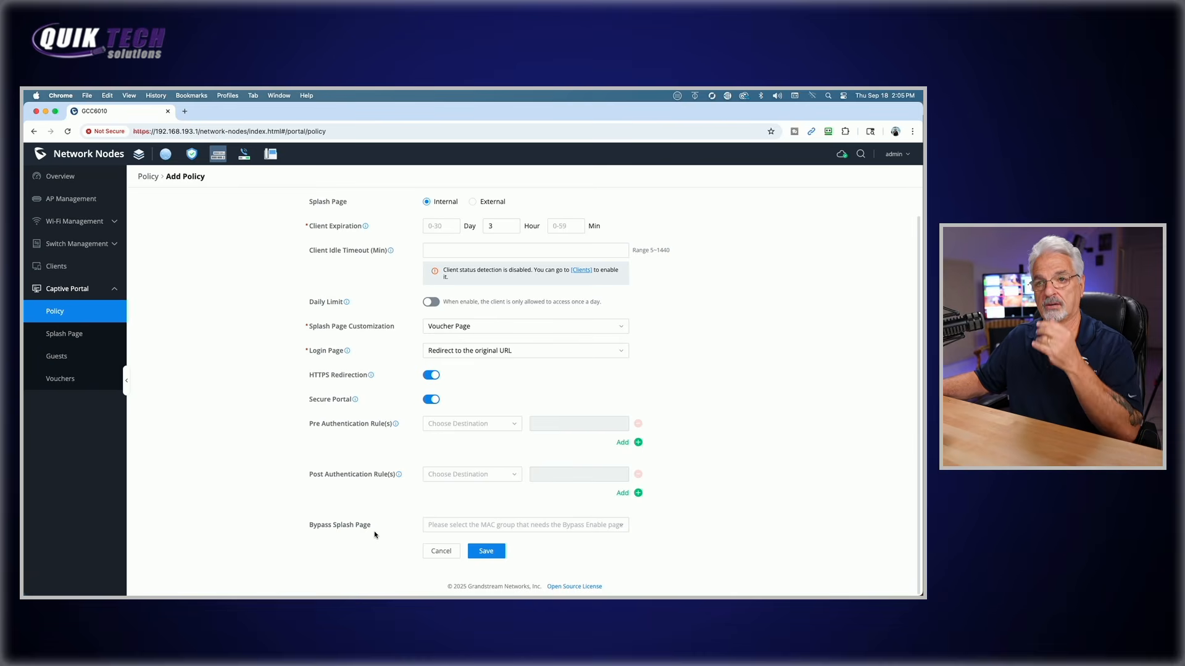
pyautogui.click(490, 556)
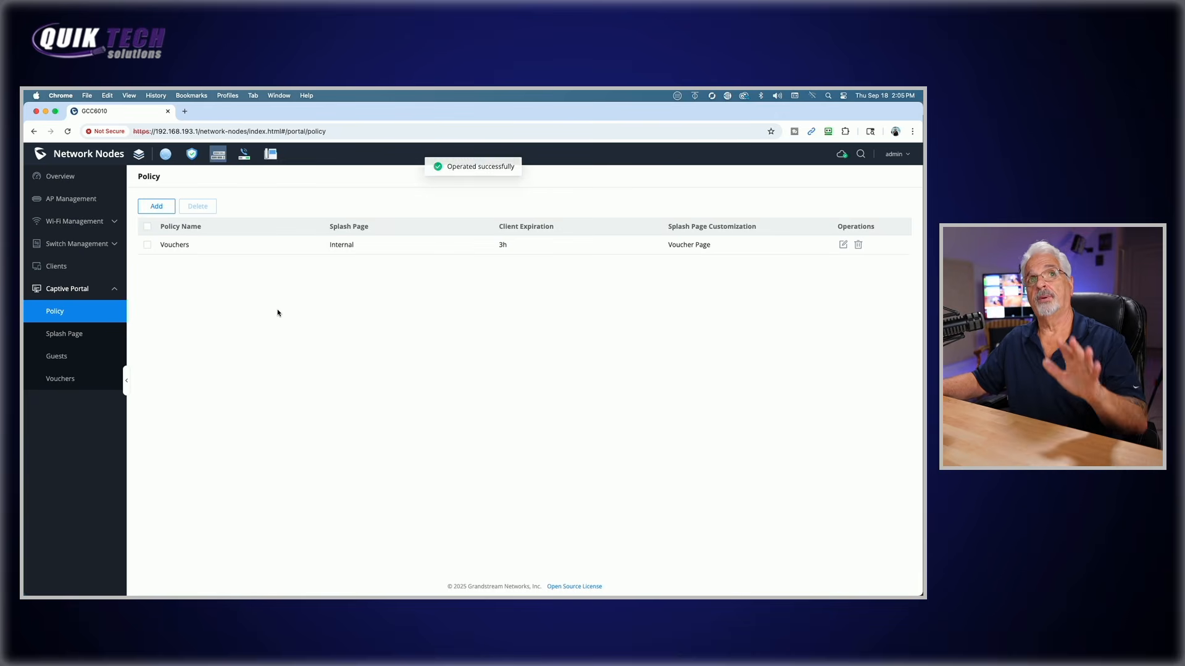
# - Start a new voucher group for the captive portal and name it "3 Day Pass"
pyautogui.click(92, 337)
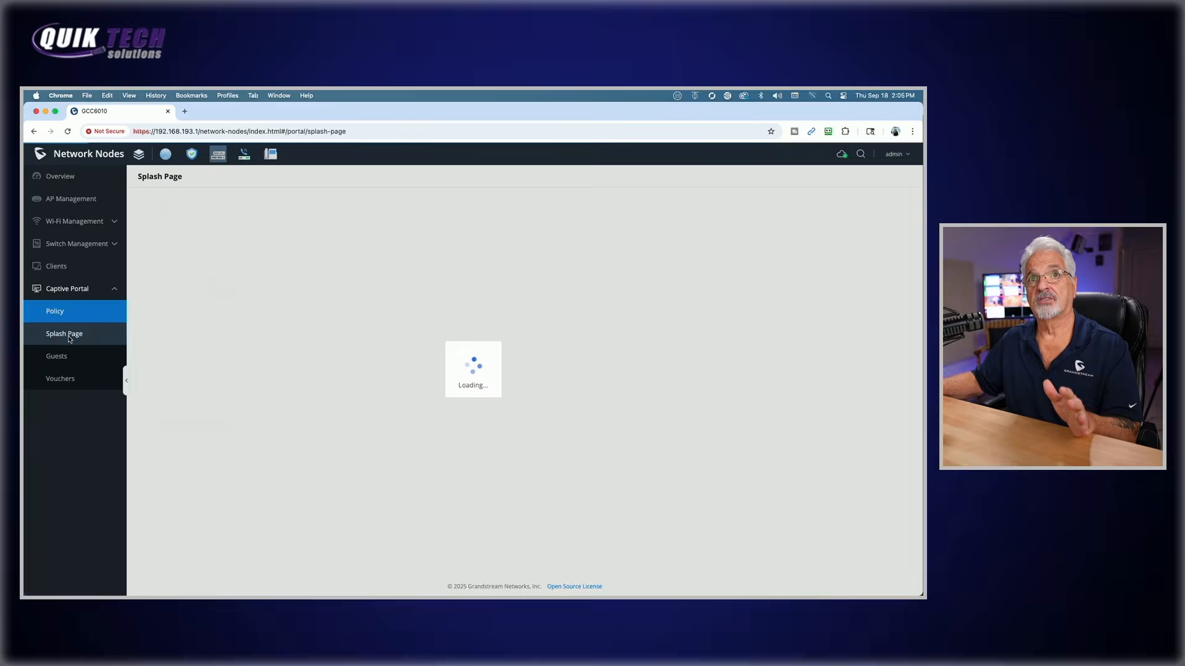
pyautogui.click(56, 381)
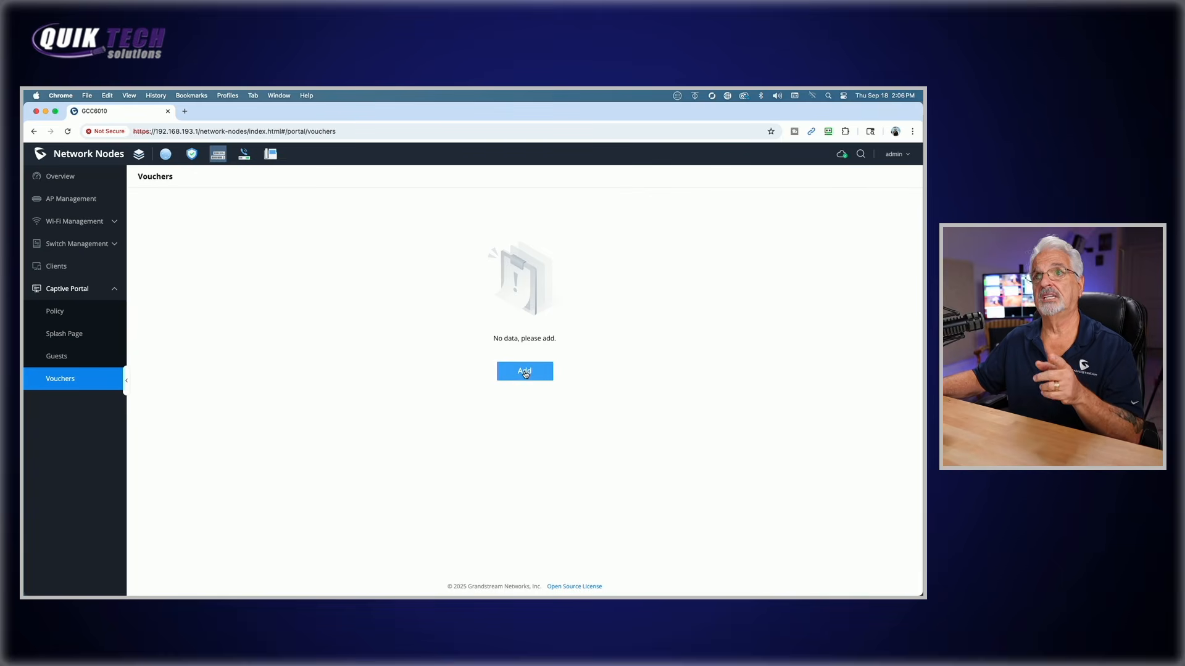
pyautogui.click(525, 372)
pyautogui.click(431, 207)
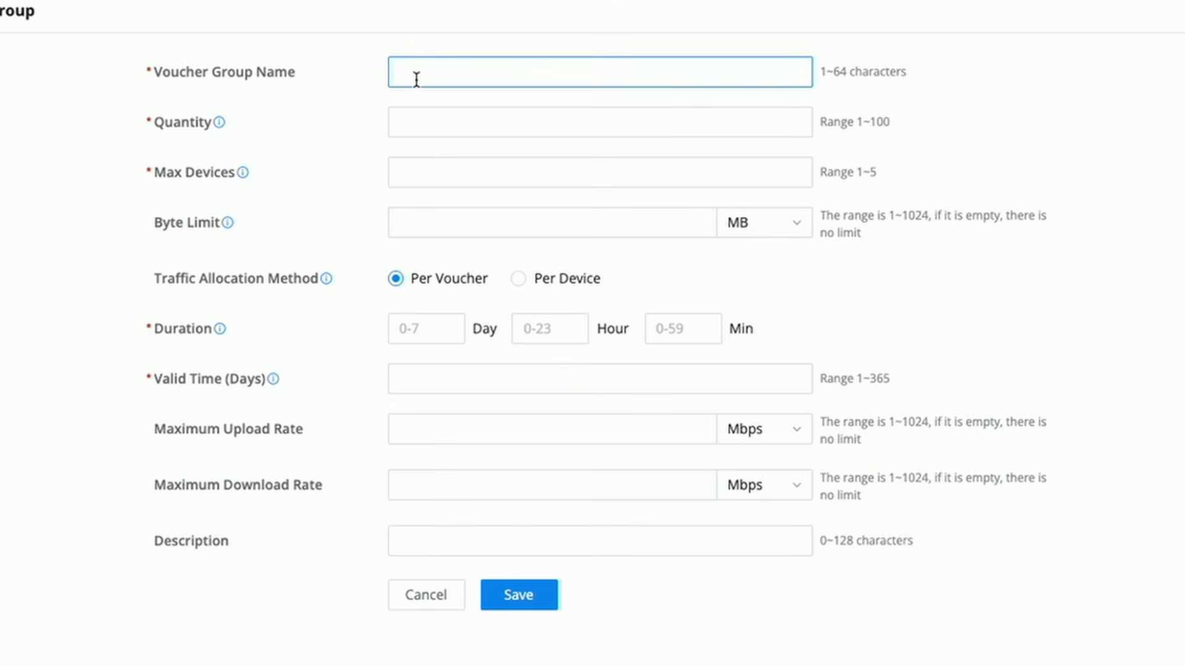
pyautogui.write('3 Day Pass')
# - Set the voucher group's quantity to 1 and its maximum devices to 5, leaving the byte limit empty
pyautogui.moveTo(221, 125)
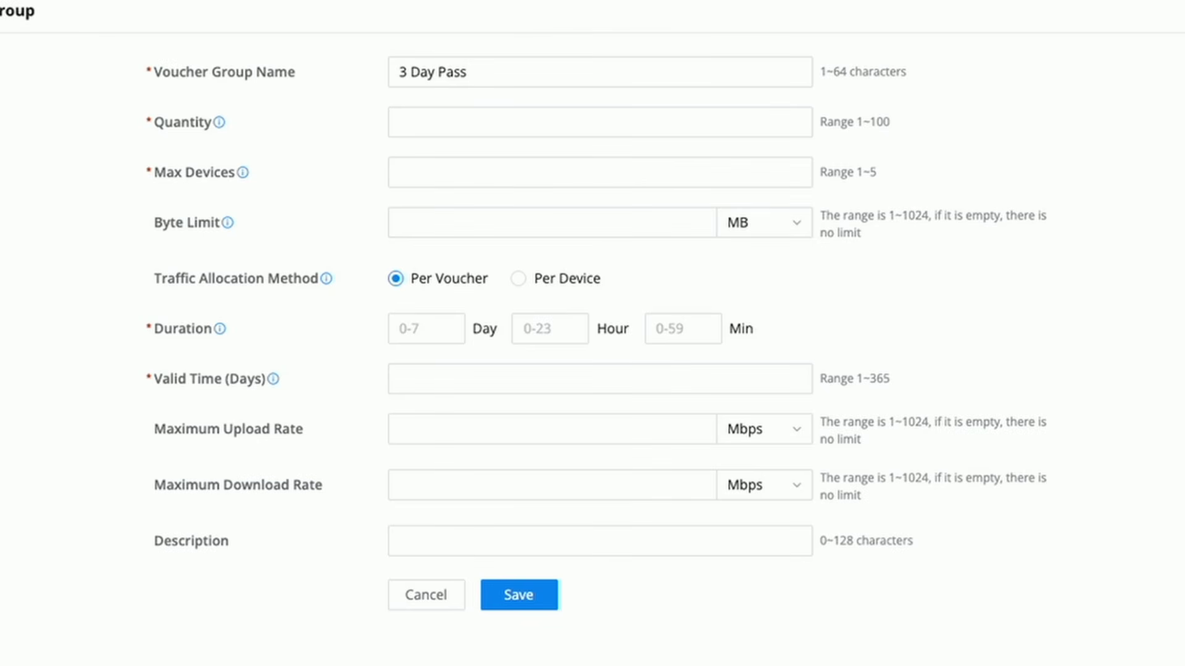
pyautogui.click(417, 127)
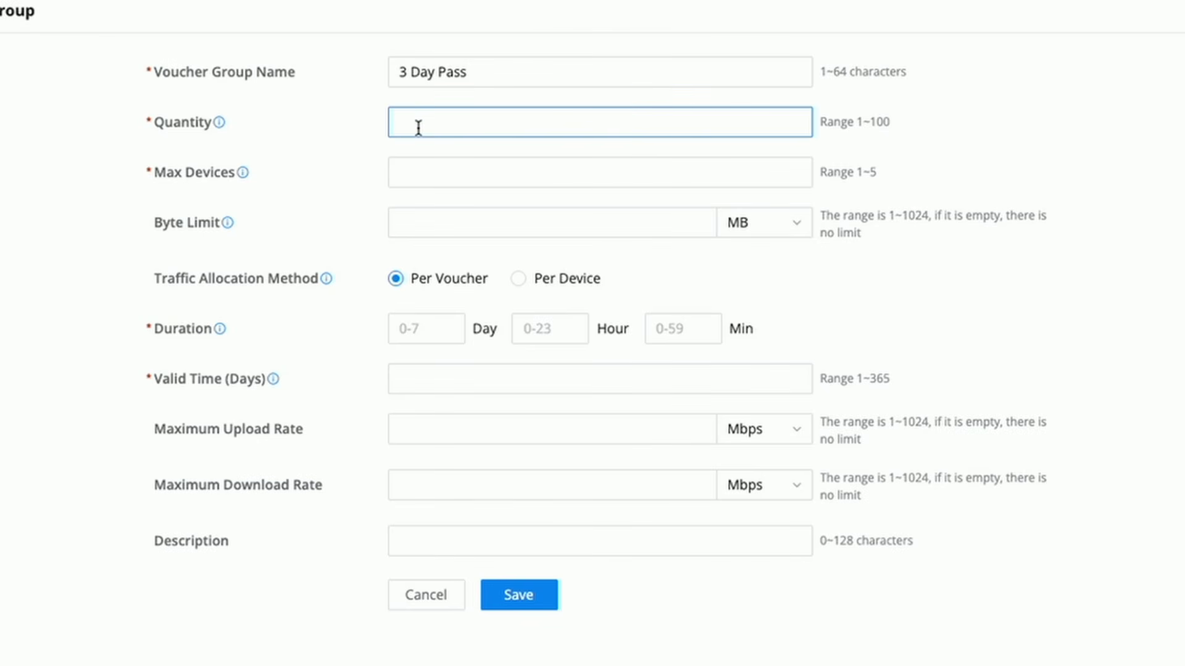
pyautogui.write('1')
pyautogui.press('Tab')
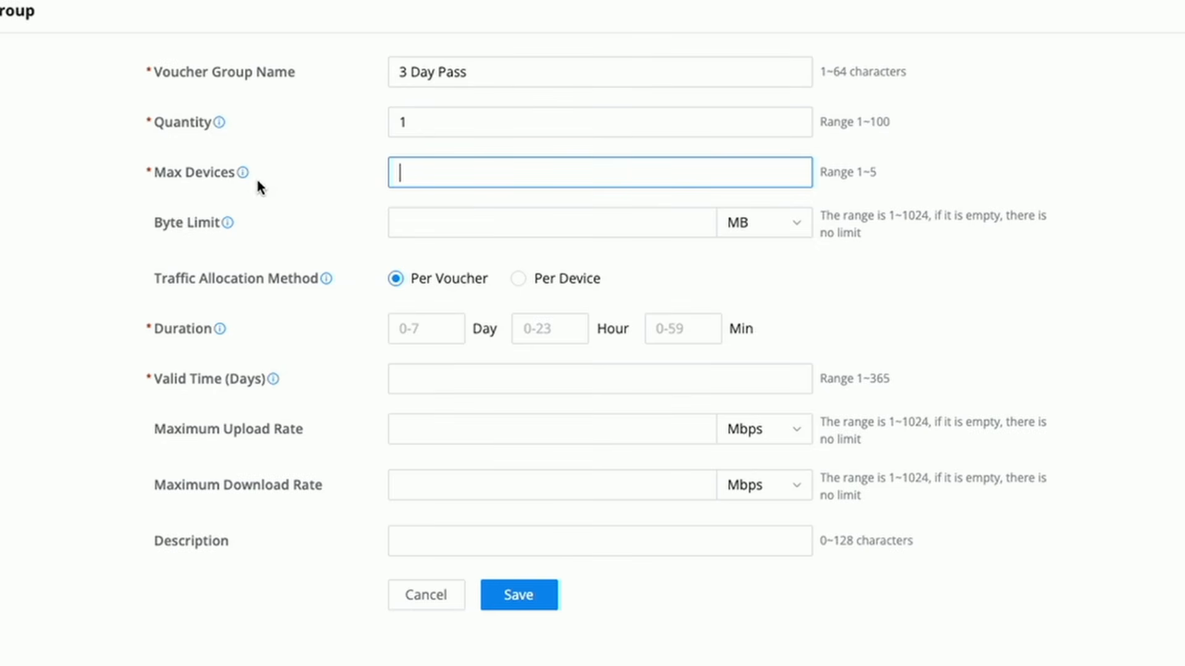
pyautogui.moveTo(242, 173)
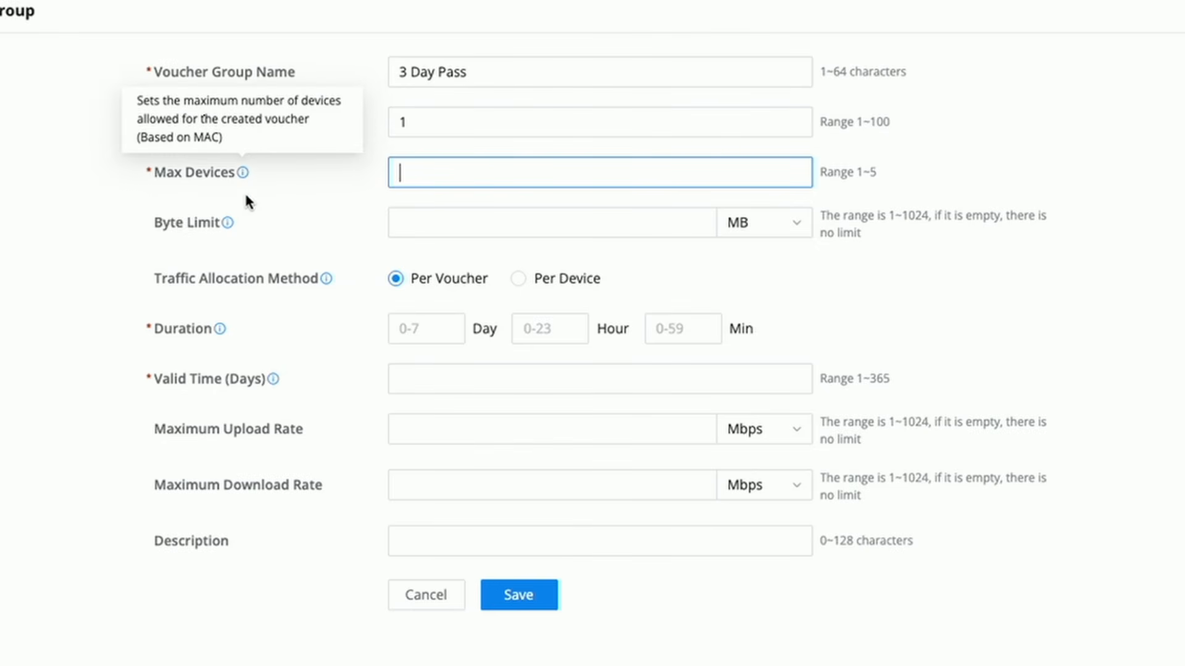
pyautogui.click(245, 201)
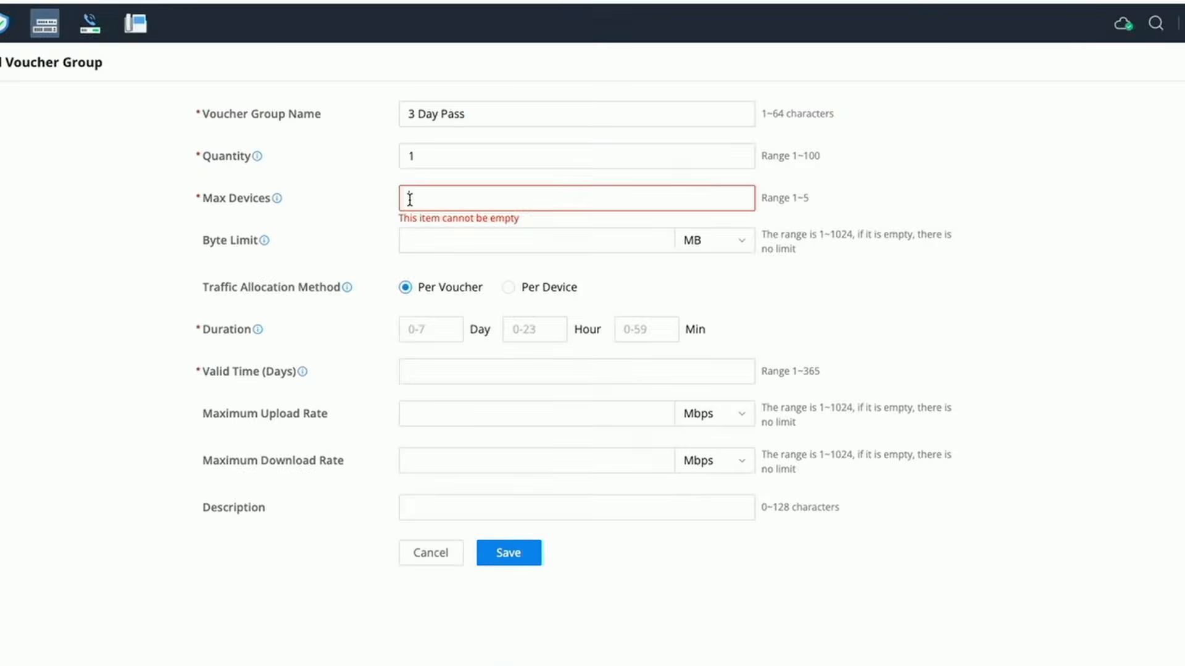
pyautogui.click(429, 254)
pyautogui.write('5')
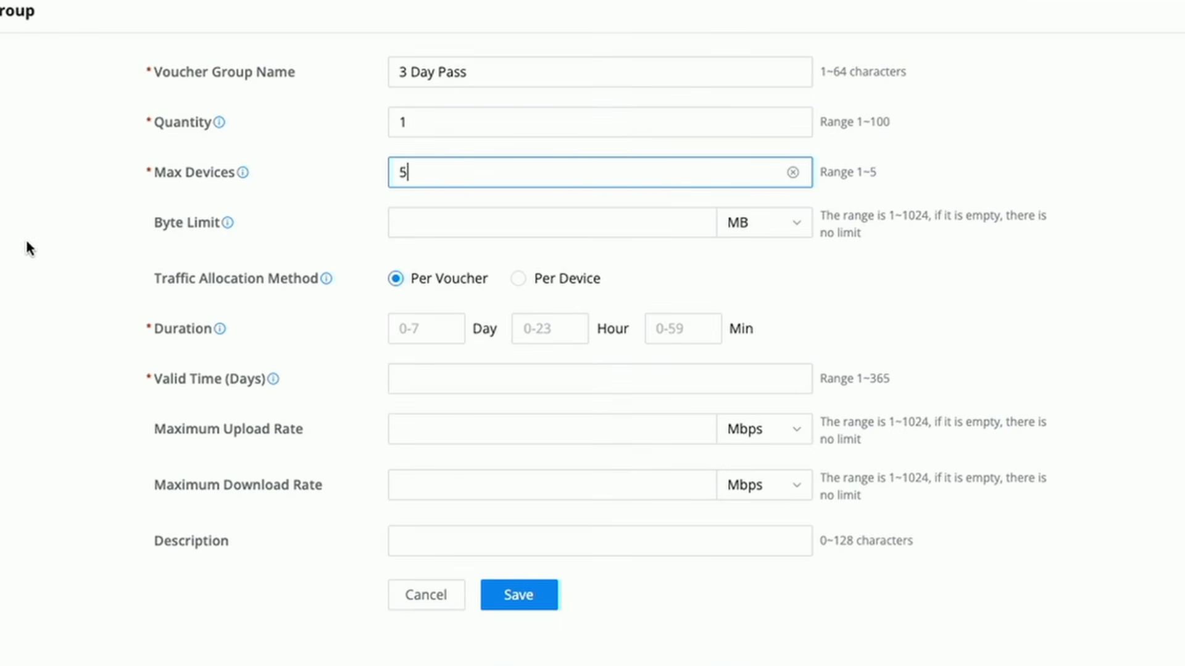
pyautogui.moveTo(229, 225)
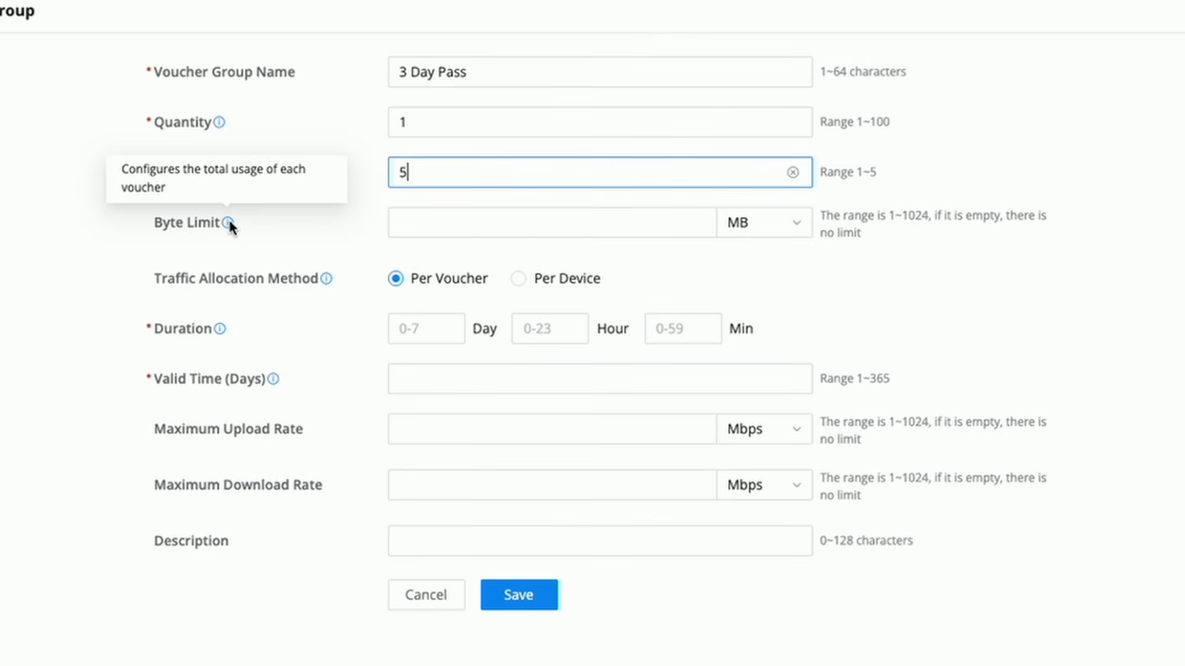
pyautogui.click(75, 242)
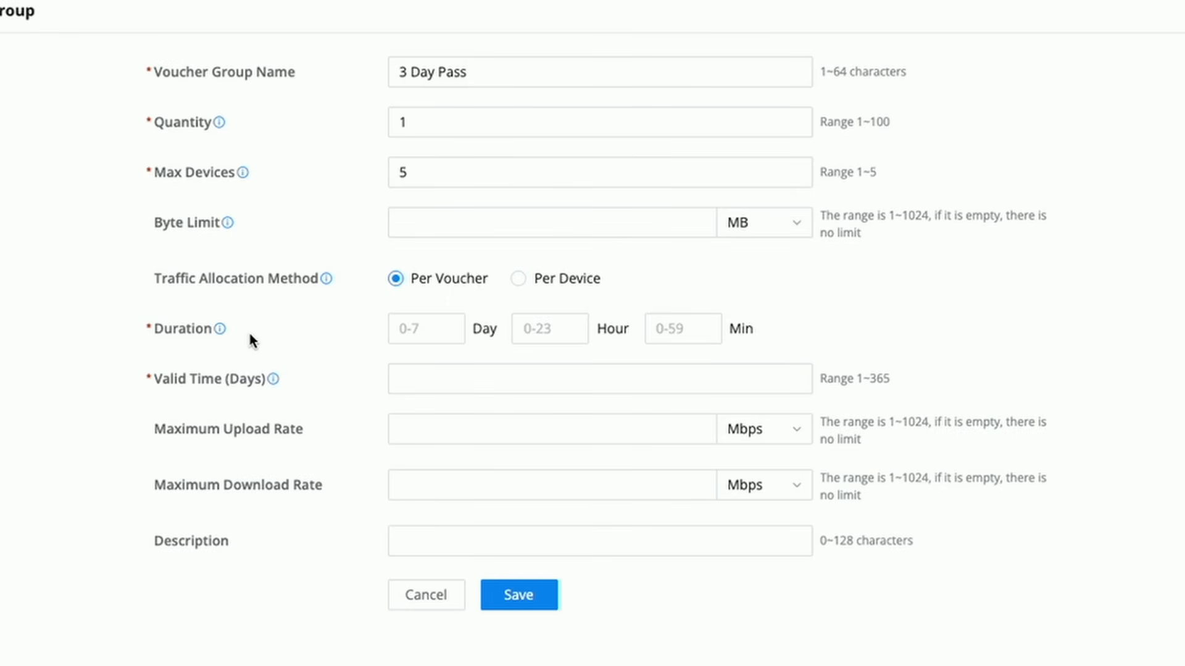
# - Set the voucher duration to 1 hour and the valid time to 3 days
pyautogui.moveTo(221, 331)
pyautogui.click(545, 325)
pyautogui.write('1')
pyautogui.press('Tab')
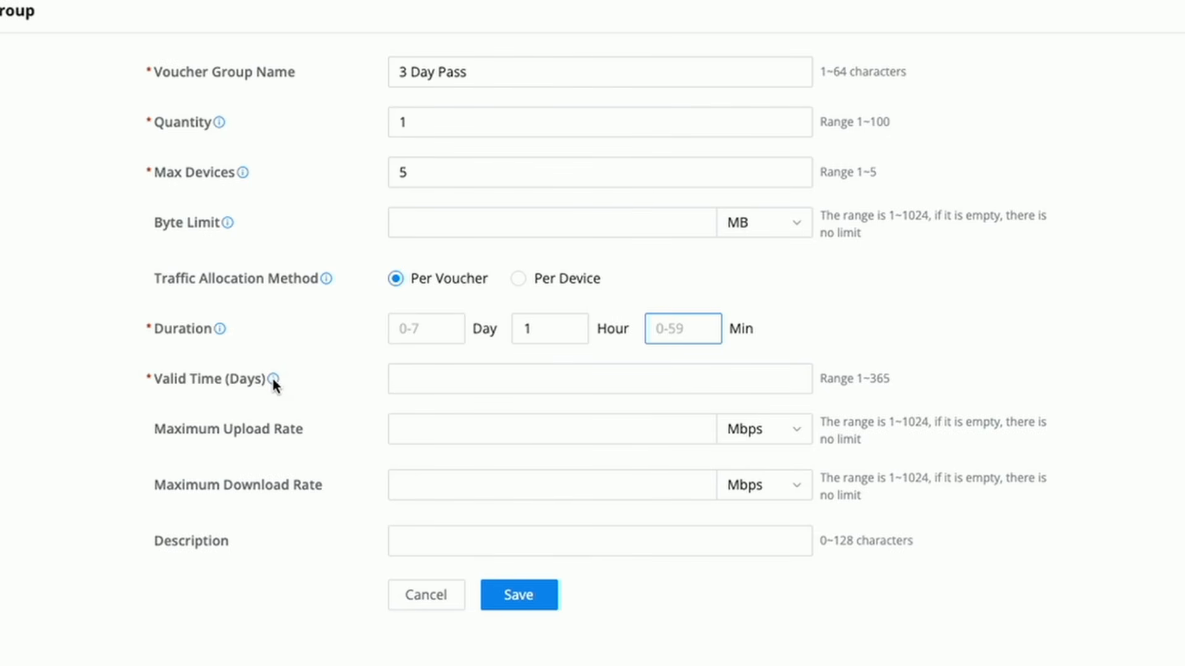
pyautogui.moveTo(273, 378)
pyautogui.click(411, 380)
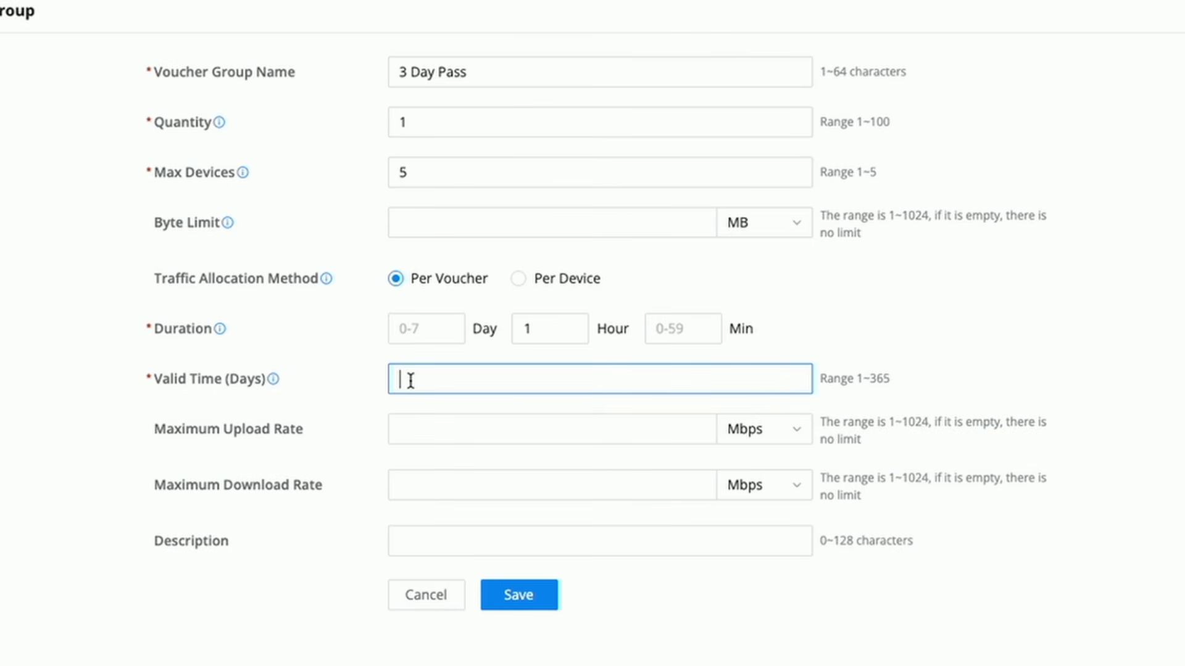
pyautogui.write('3')
pyautogui.click(43, 395)
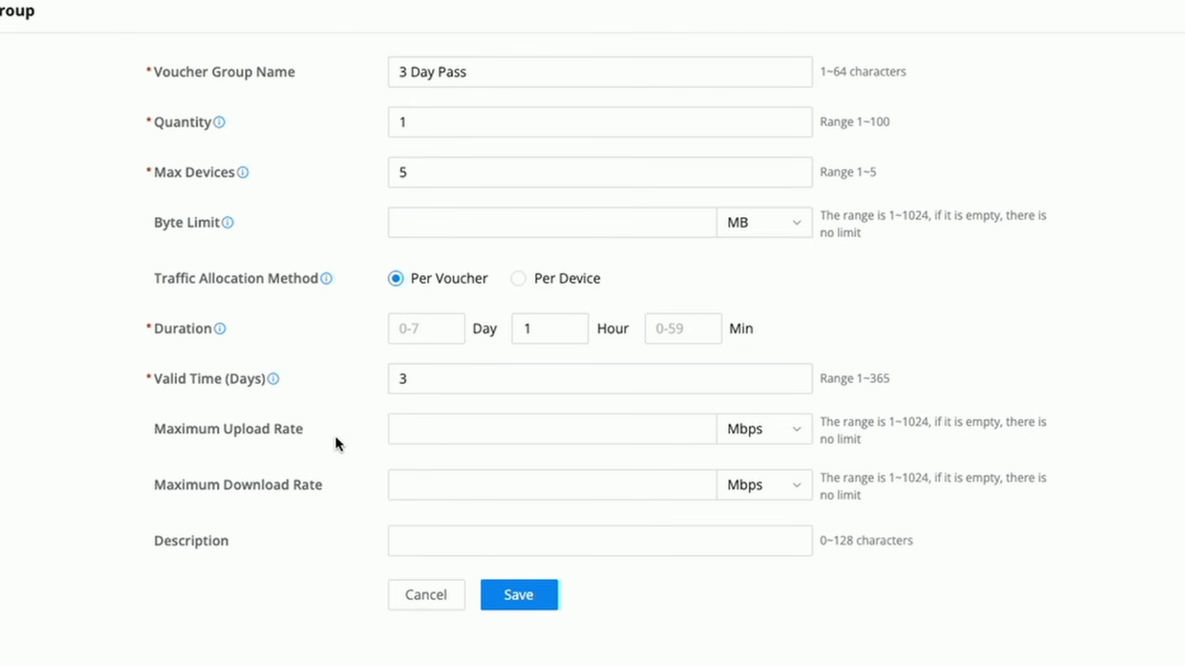
# - Limit the vouchers to a maximum upload rate of 5 Mbps and a maximum download rate of 10 Mbps
pyautogui.click(419, 430)
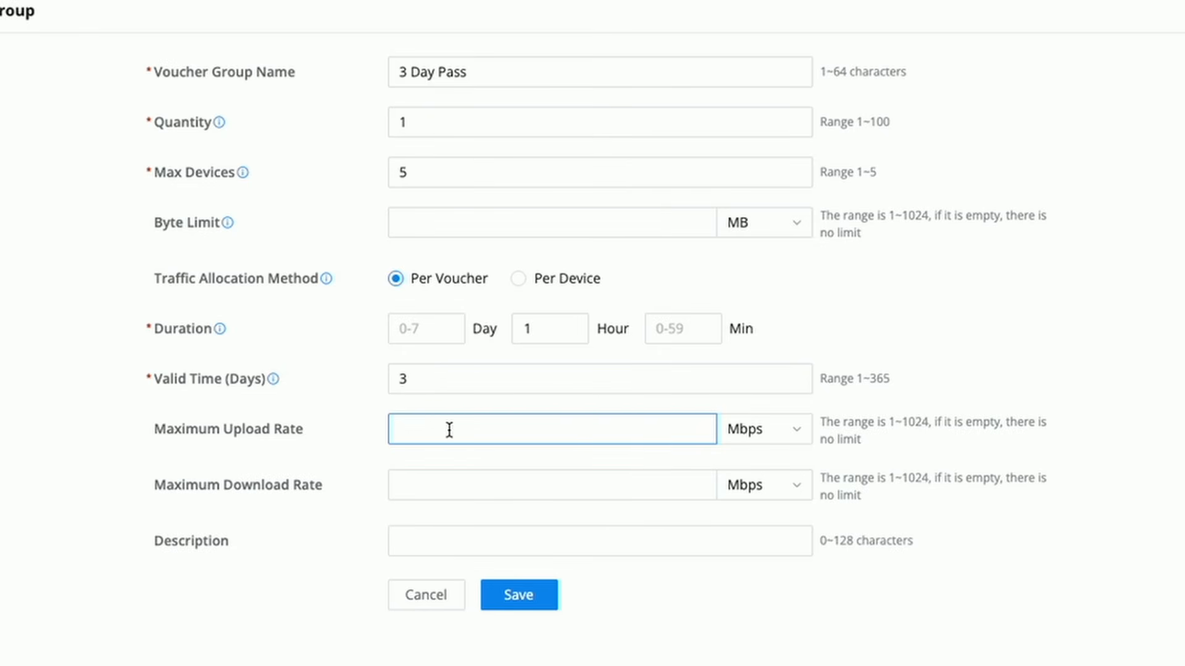
pyautogui.write('5')
pyautogui.click(407, 488)
pyautogui.click(407, 488)
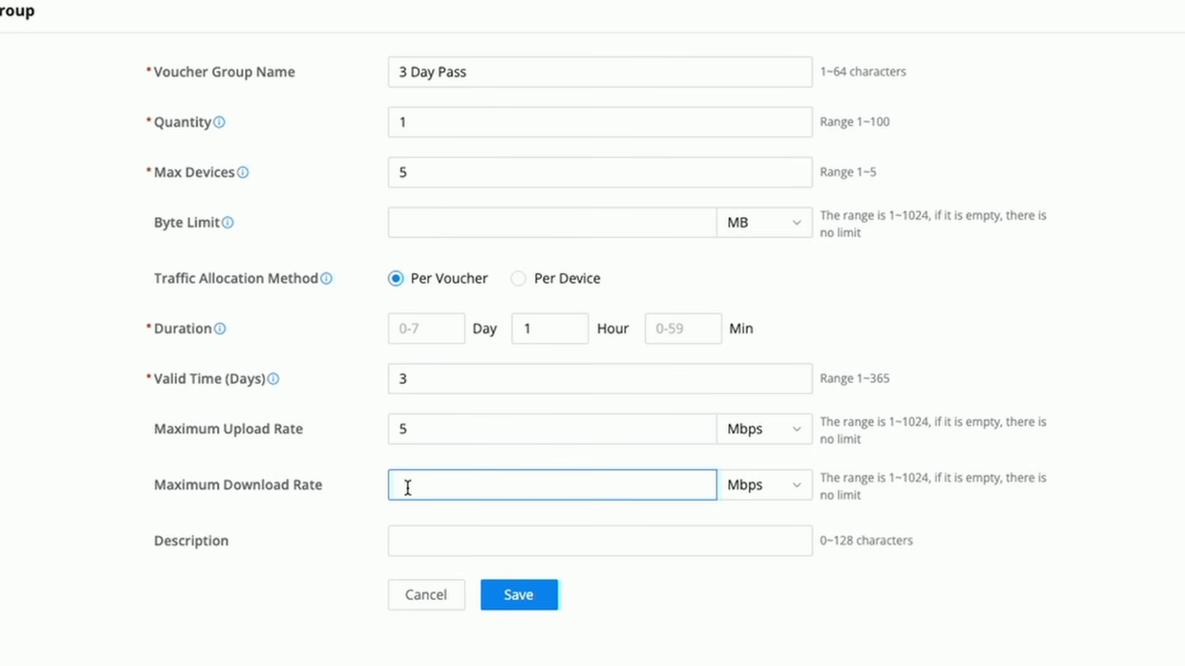
pyautogui.write('10')
pyautogui.press('Tab')
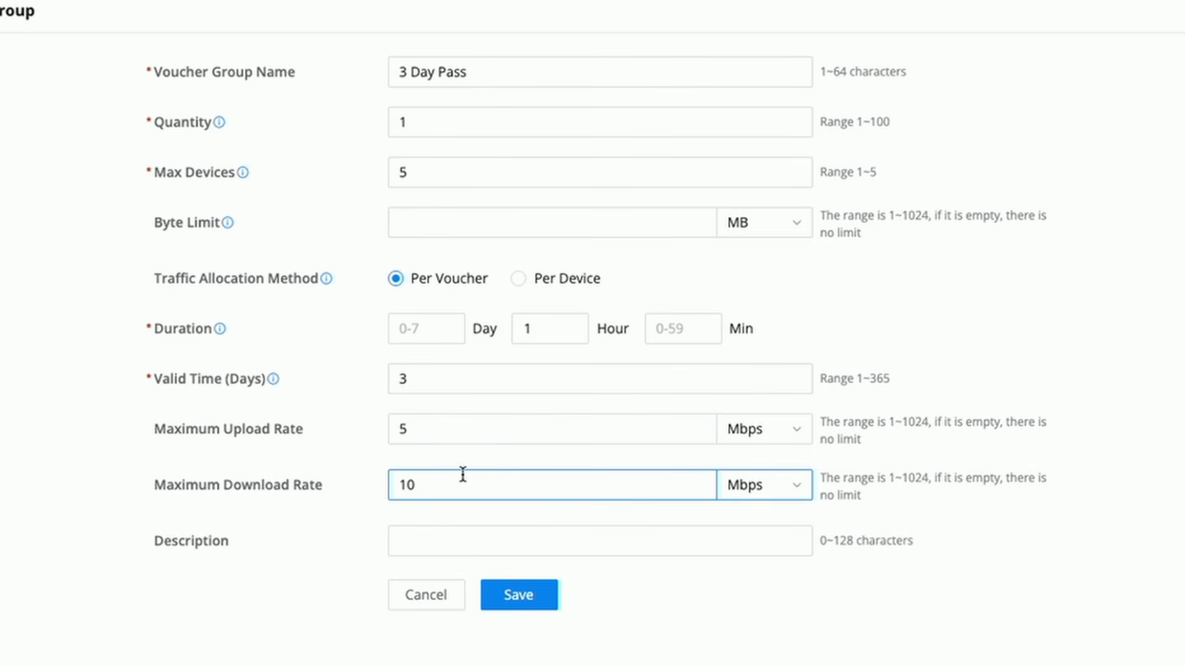
# - Describe the voucher group as "Guest 3 Day Pass" and save it
pyautogui.click(417, 549)
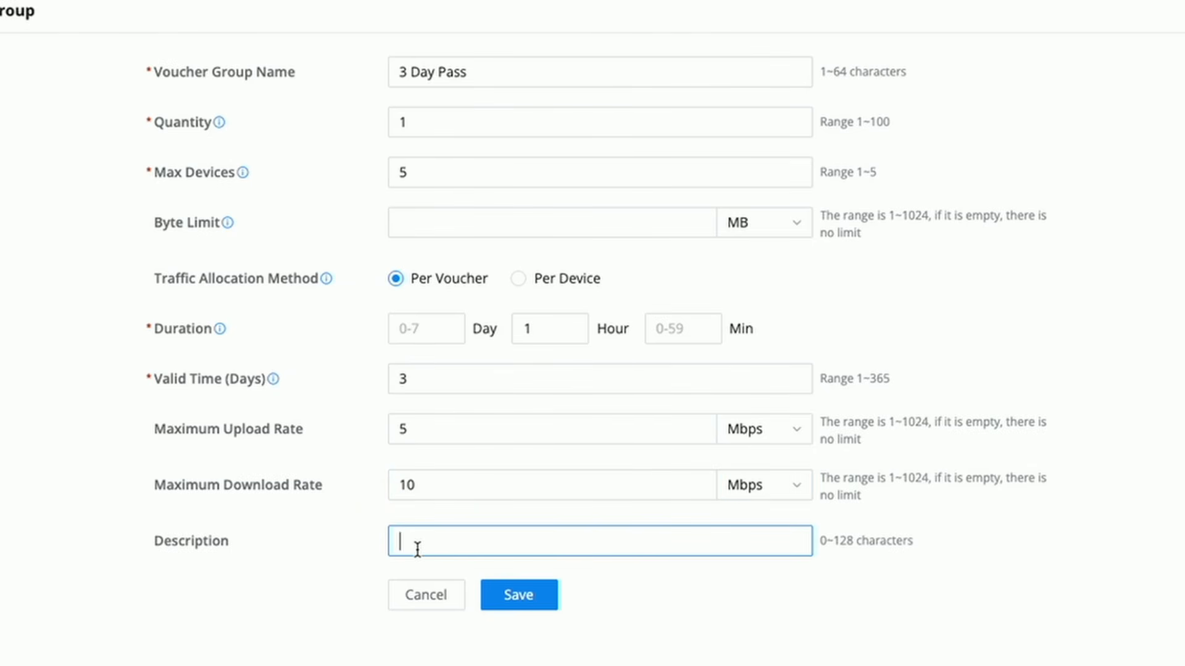
pyautogui.write('Guest 3 Day Pass')
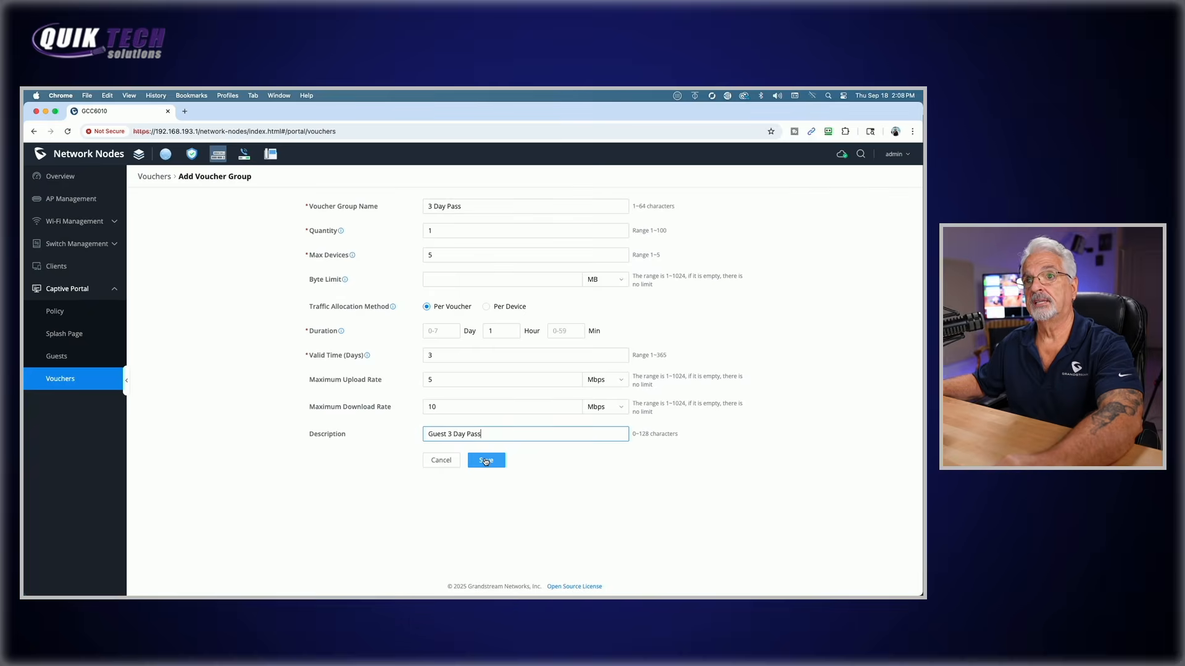
pyautogui.click(487, 459)
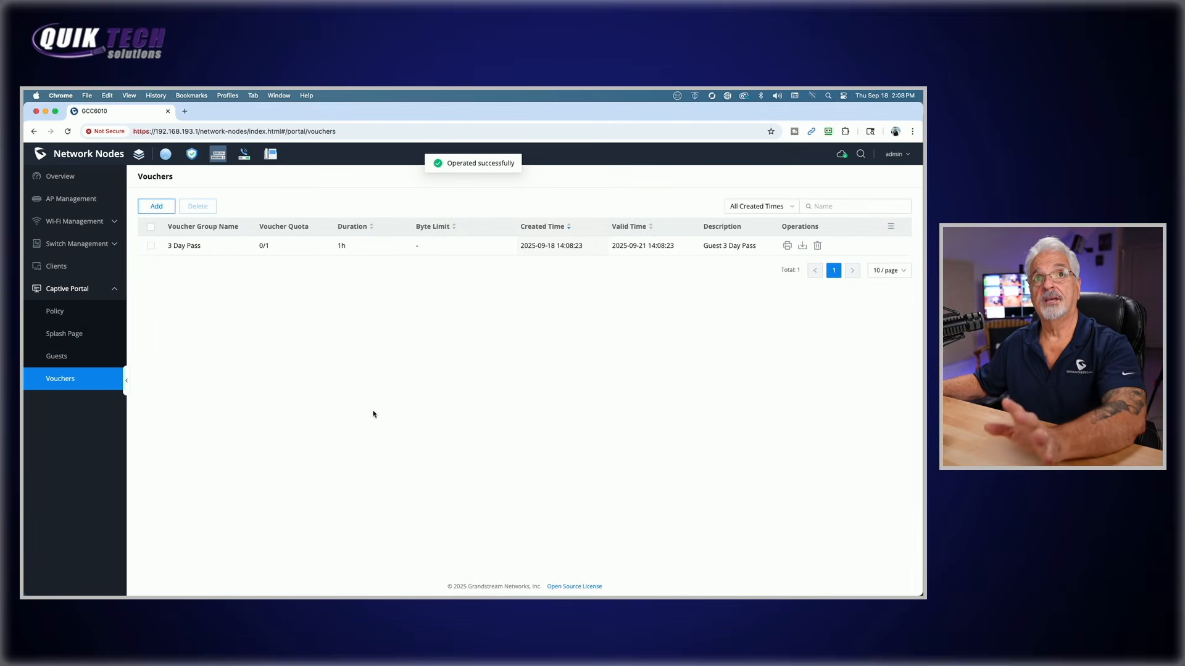
# - Review the saved policy and splash page, and open the print preview for the 3 Day Pass voucher group
pyautogui.click(75, 312)
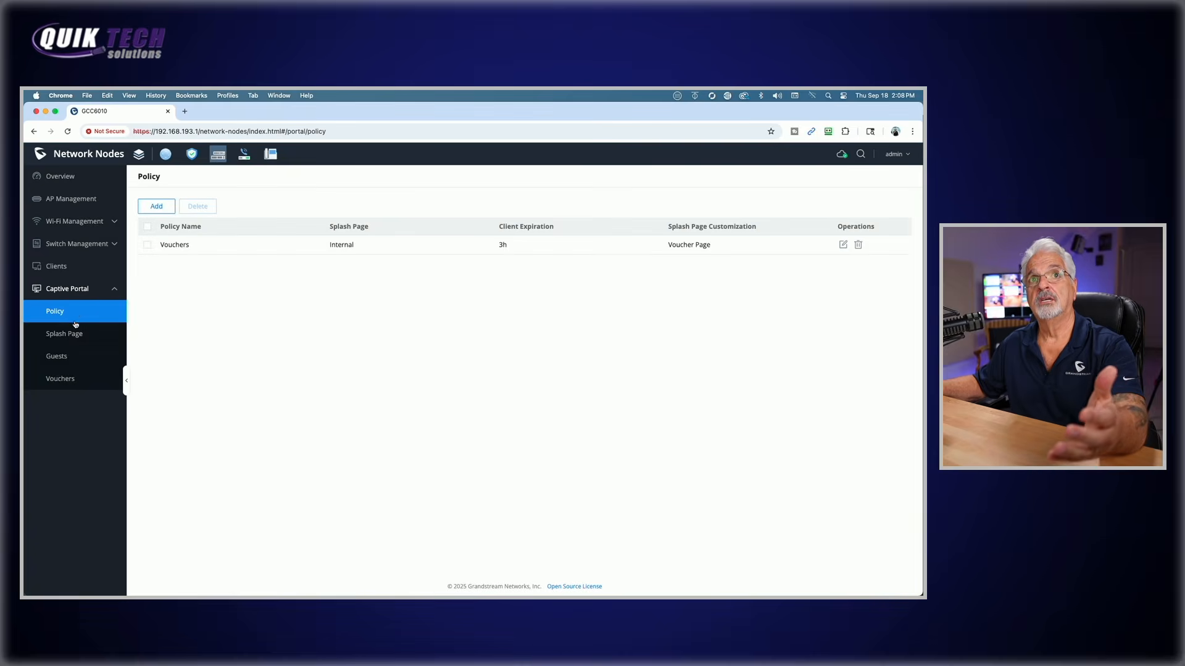
pyautogui.click(75, 334)
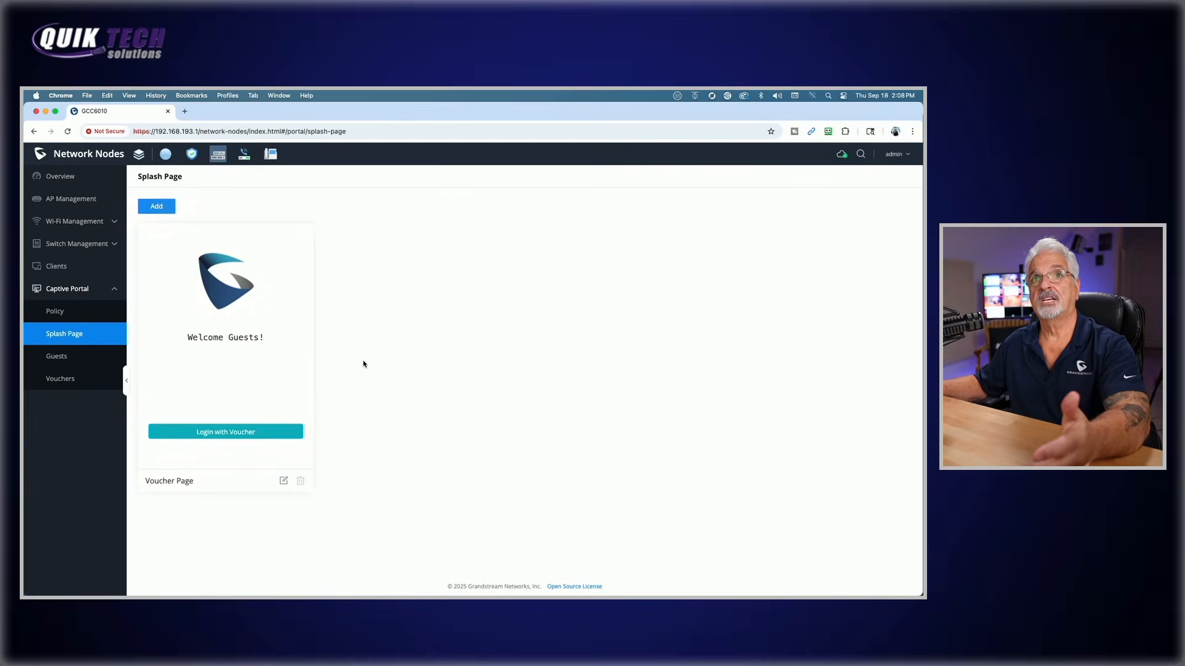
pyautogui.click(61, 379)
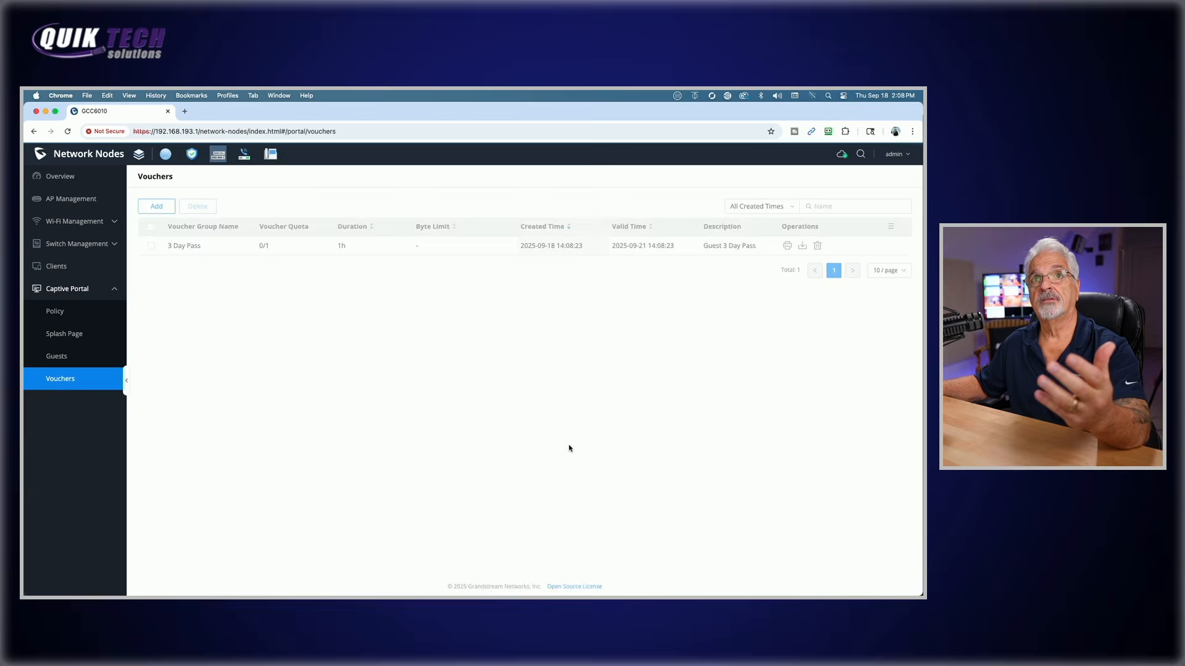
pyautogui.click(787, 246)
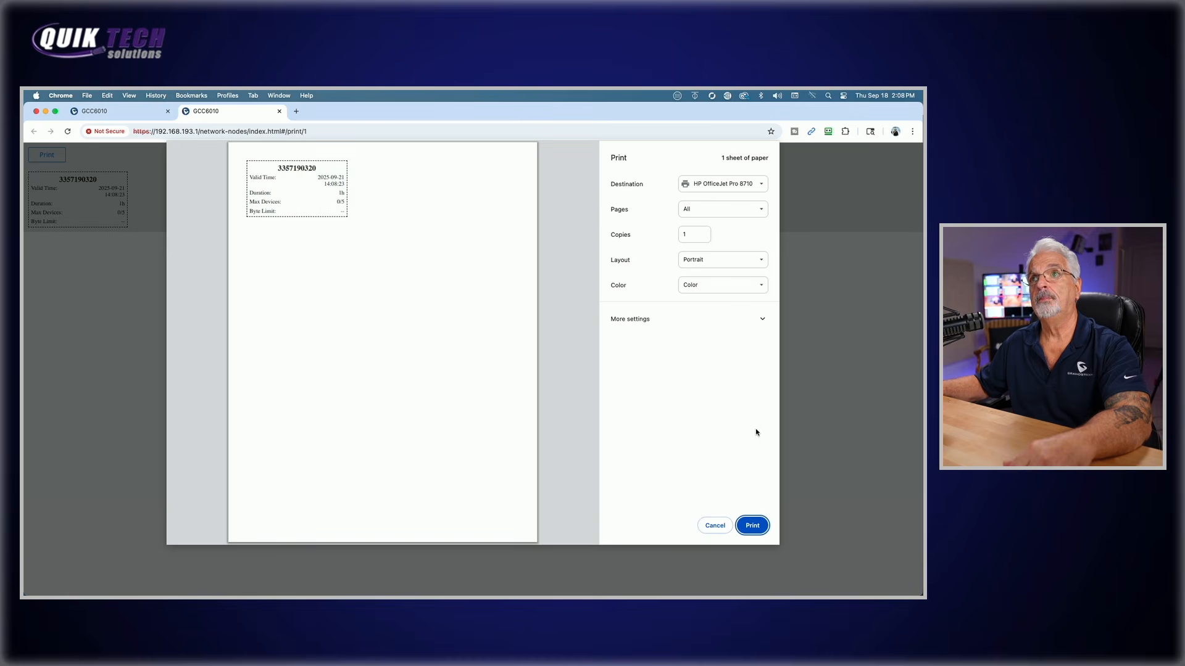
# - Cancel the print preview, copy the voucher ID from the voucher card, and close the voucher print page
pyautogui.click(714, 525)
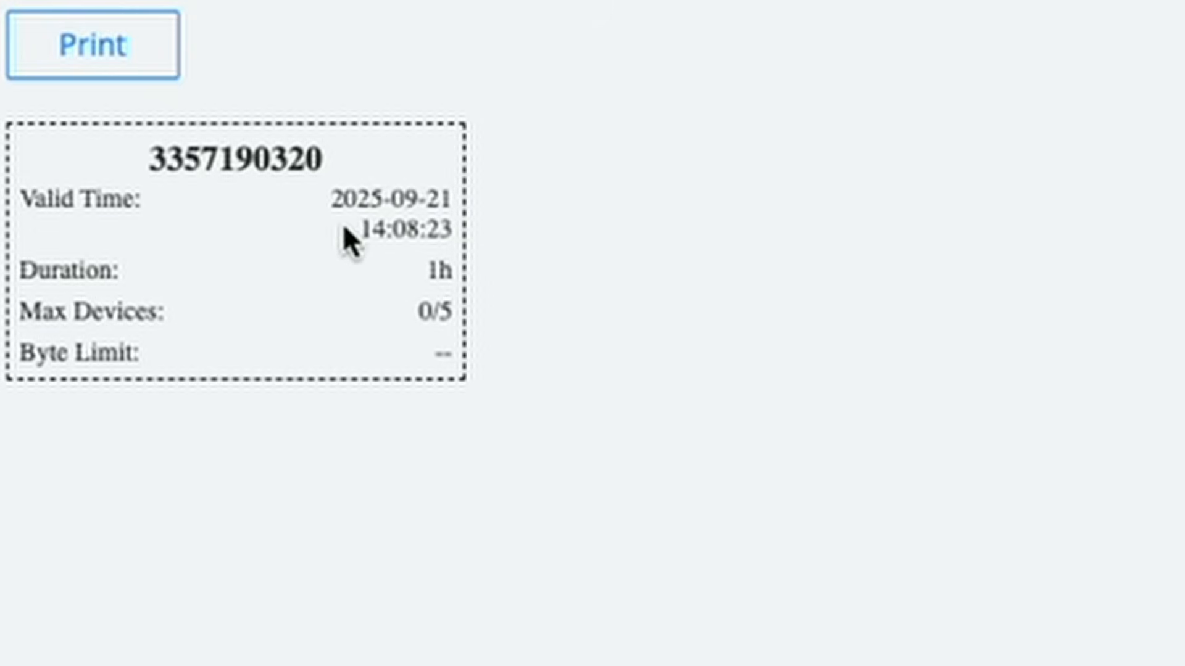
pyautogui.moveTo(344, 228); pyautogui.dragTo(472, 231)
pyautogui.click(796, 296)
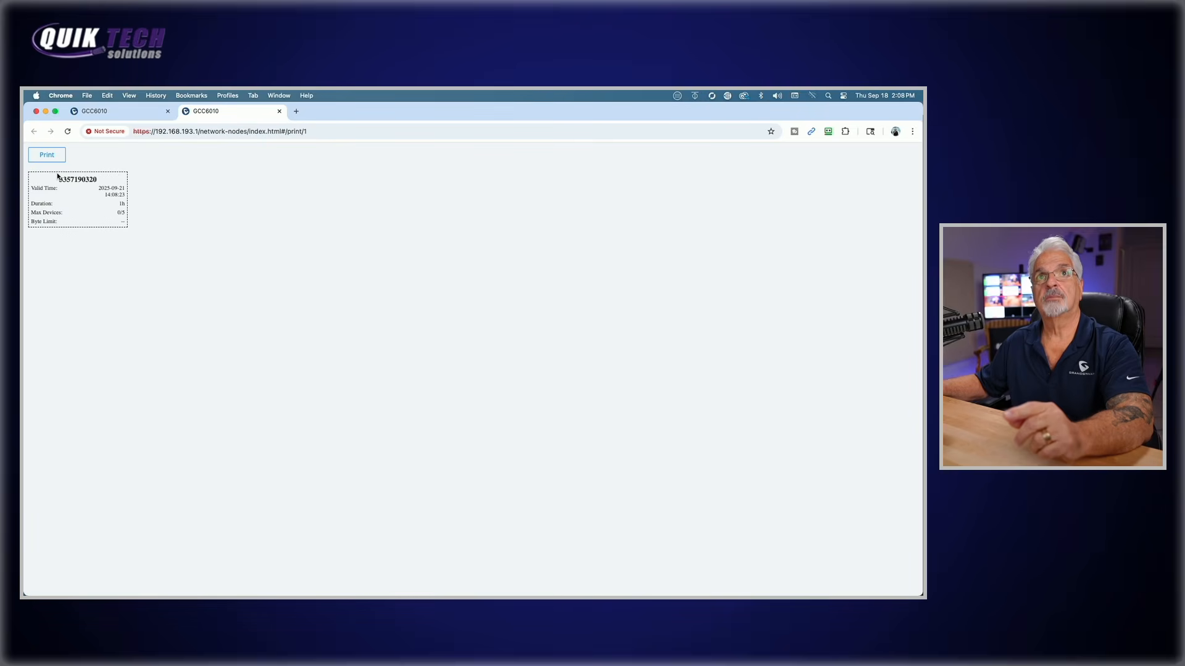
pyautogui.doubleClick(315, 159)
pyautogui.rightClick(95, 178)
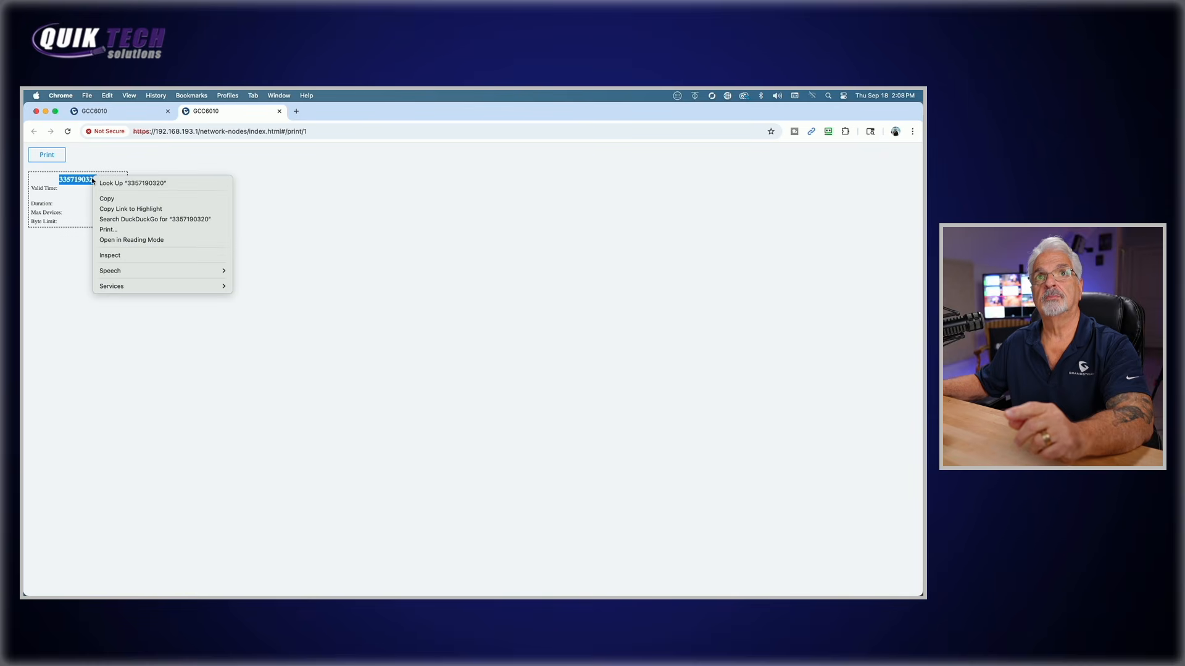
pyautogui.click(106, 198)
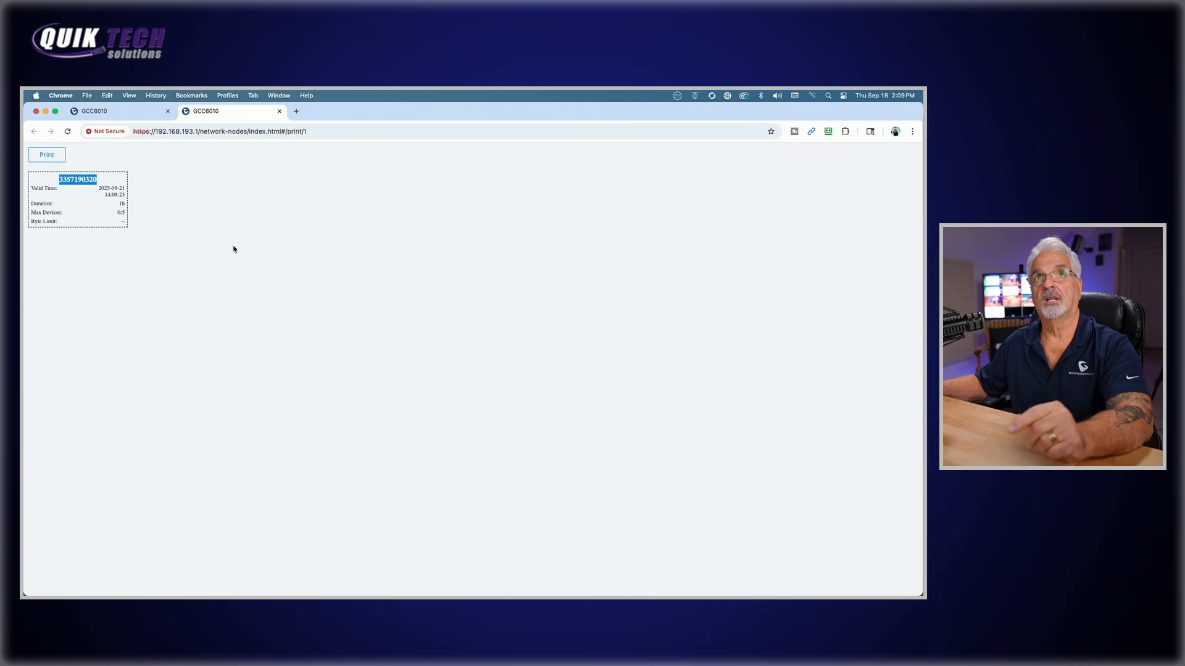
pyautogui.click(281, 110)
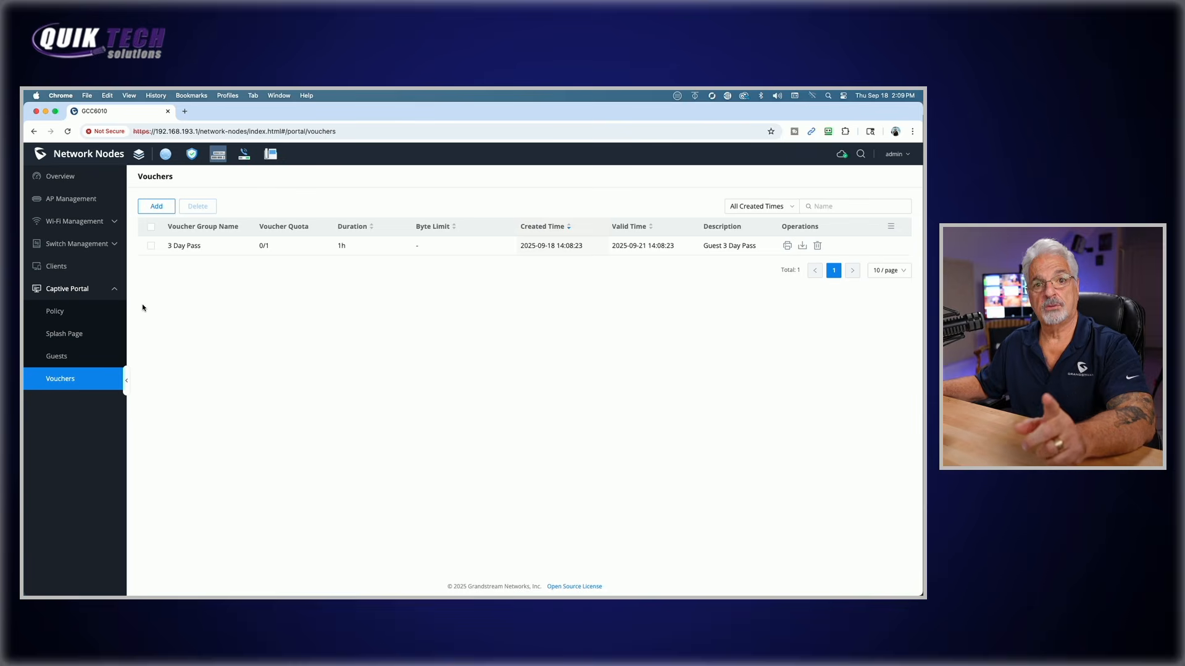
# - Edit the Guest WiFi SSID and set its security mode to Open
pyautogui.click(95, 220)
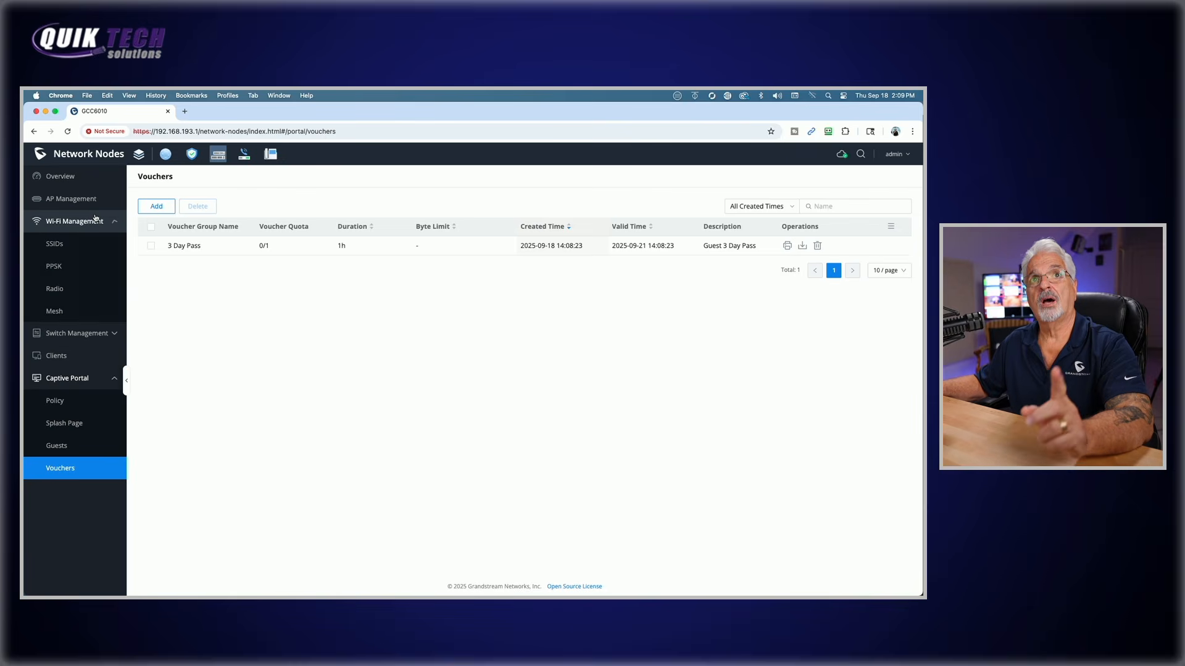
pyautogui.click(54, 243)
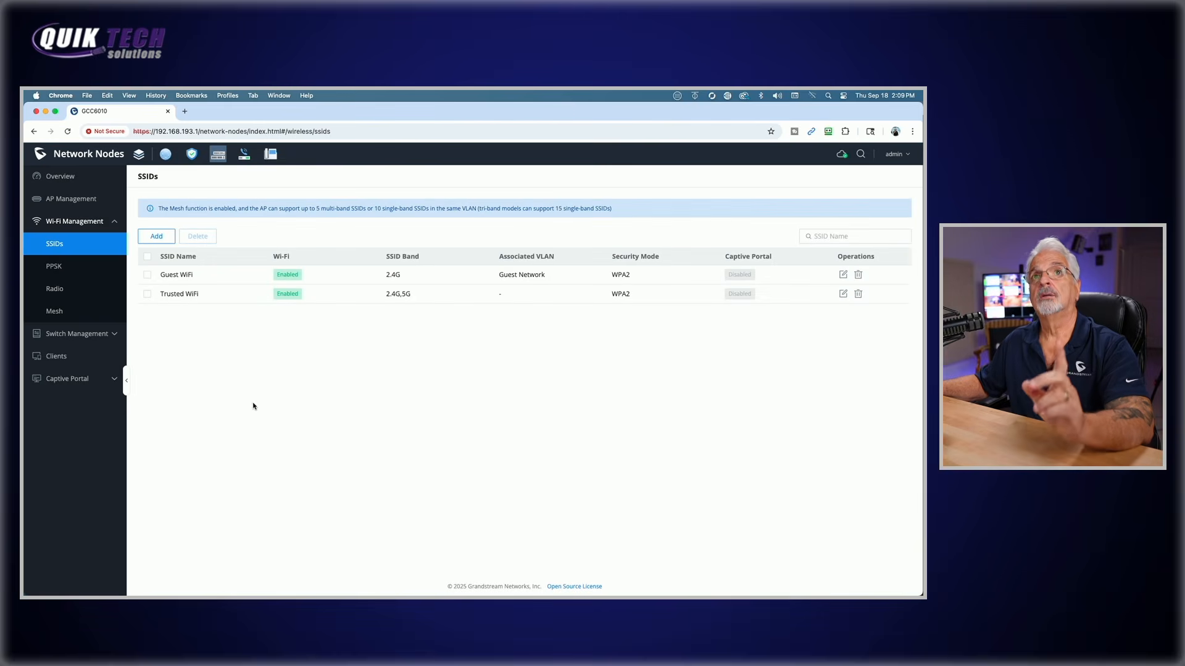
pyautogui.click(147, 275)
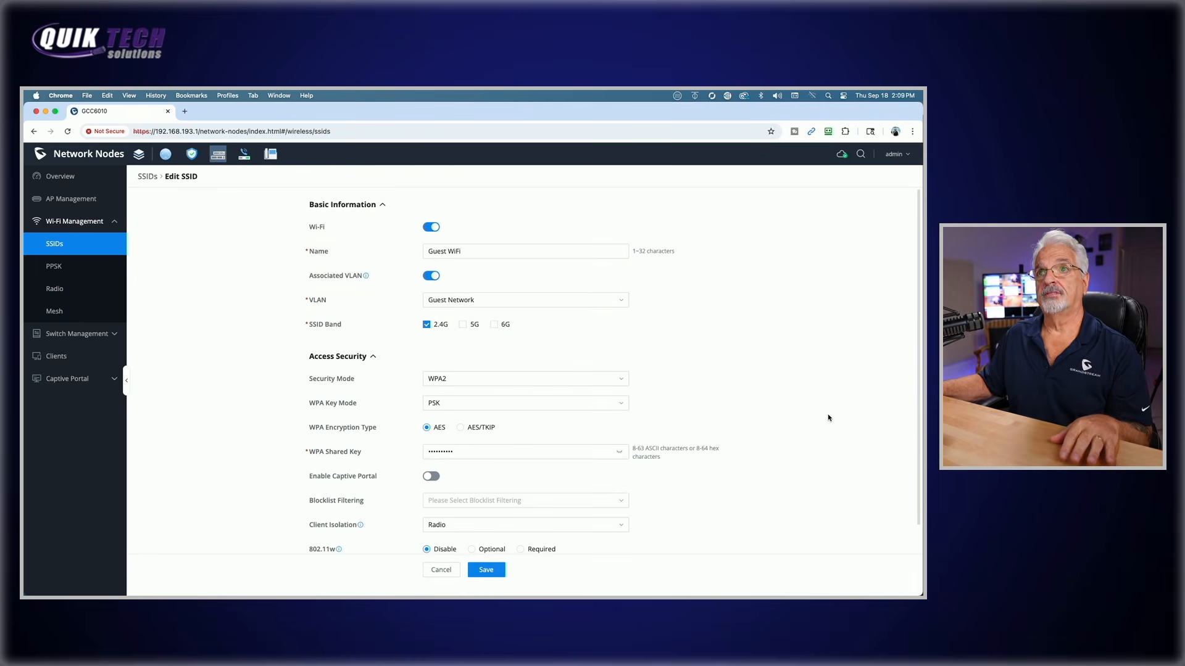
pyautogui.scroll(-2, 829, 417)
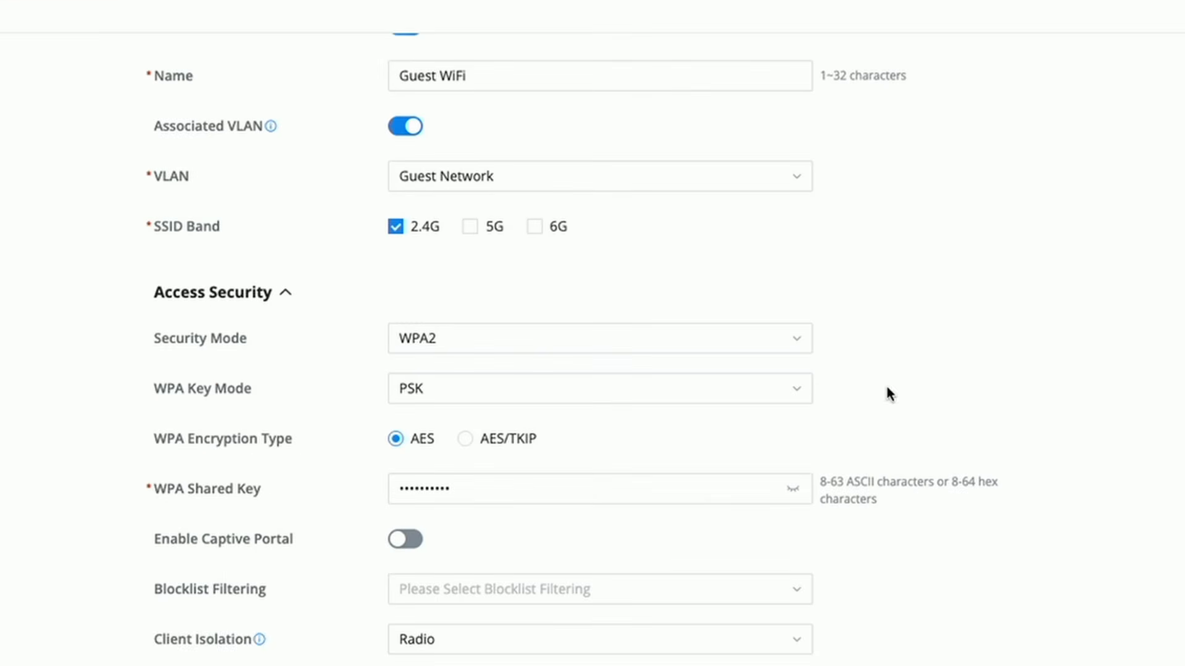
pyautogui.click(798, 340)
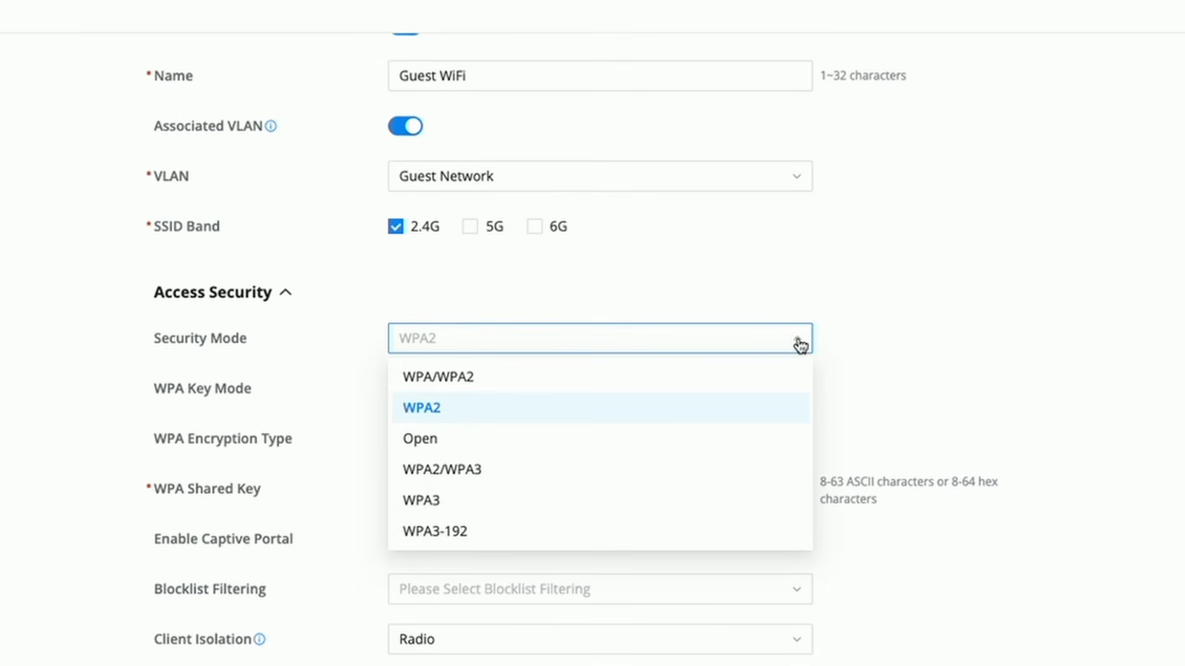
pyautogui.click(461, 444)
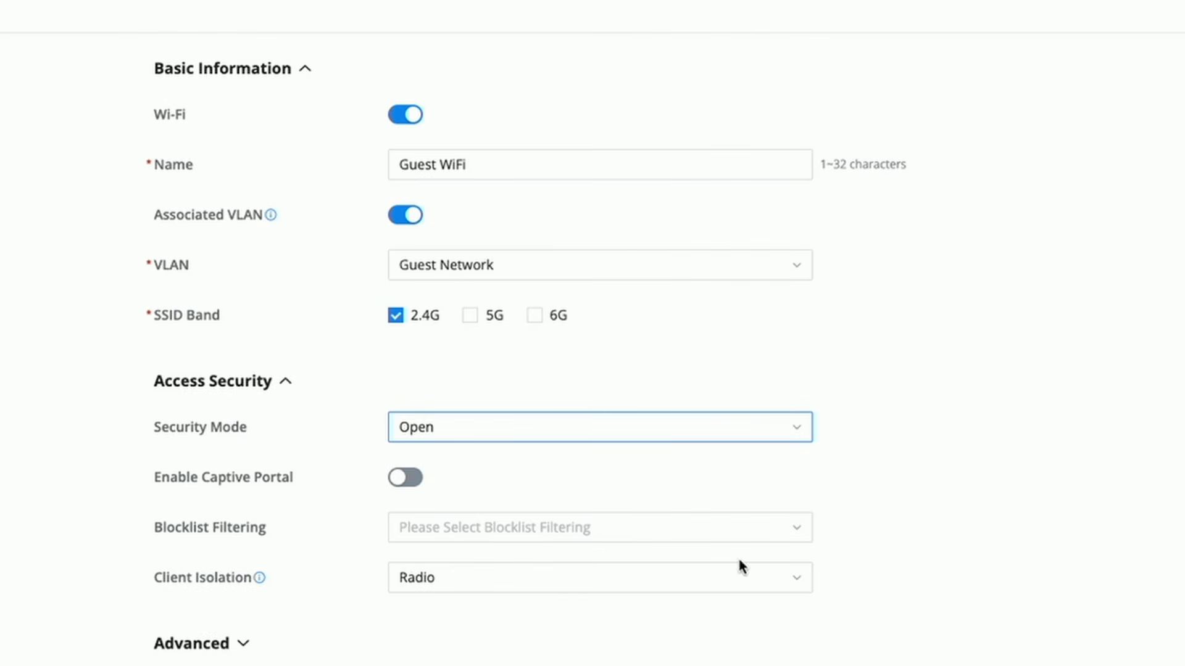
# - Enable the captive portal on the Guest WiFi SSID with the Vouchers policy and save the SSID
pyautogui.click(417, 479)
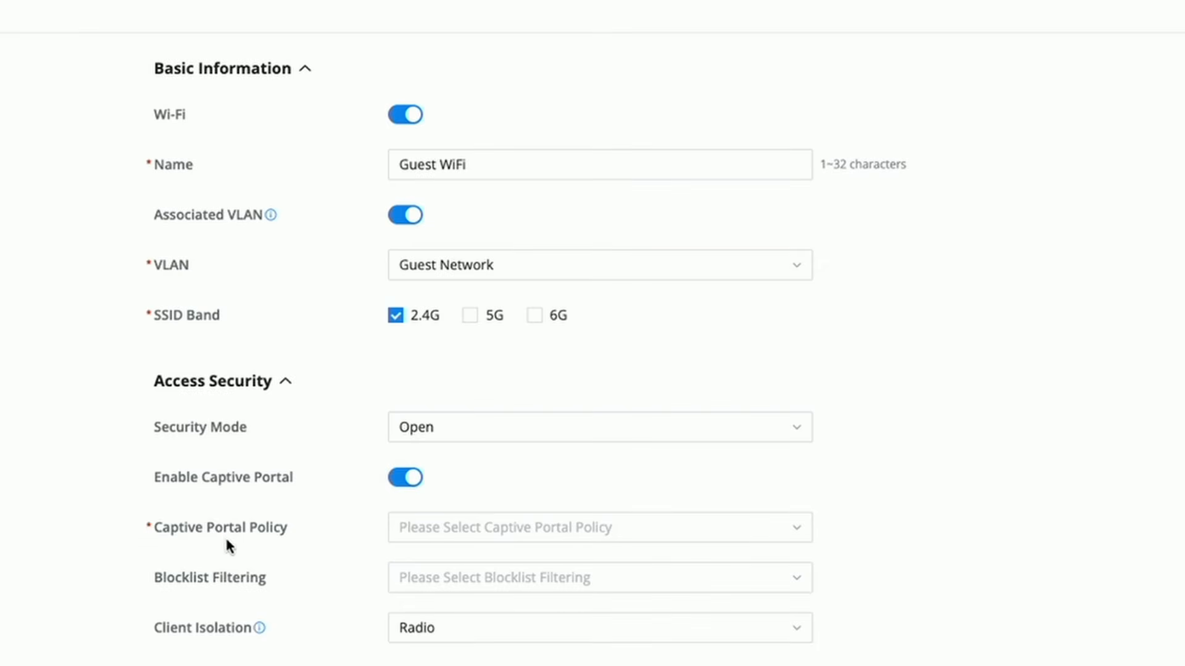
pyautogui.click(798, 532)
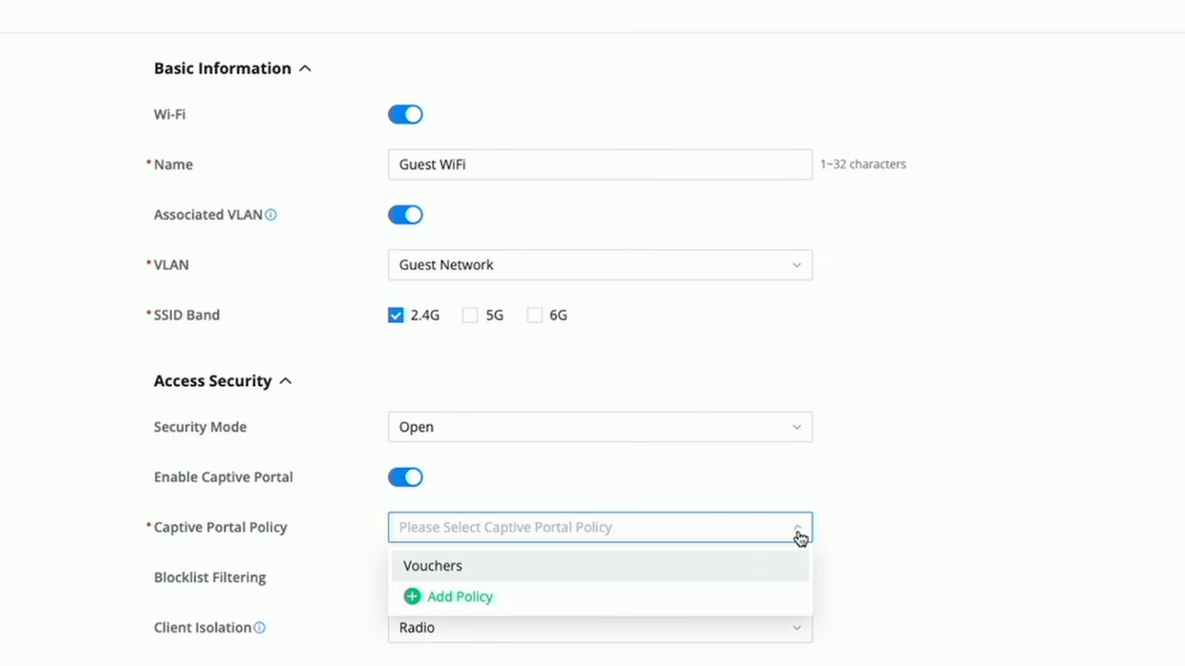
pyautogui.click(463, 565)
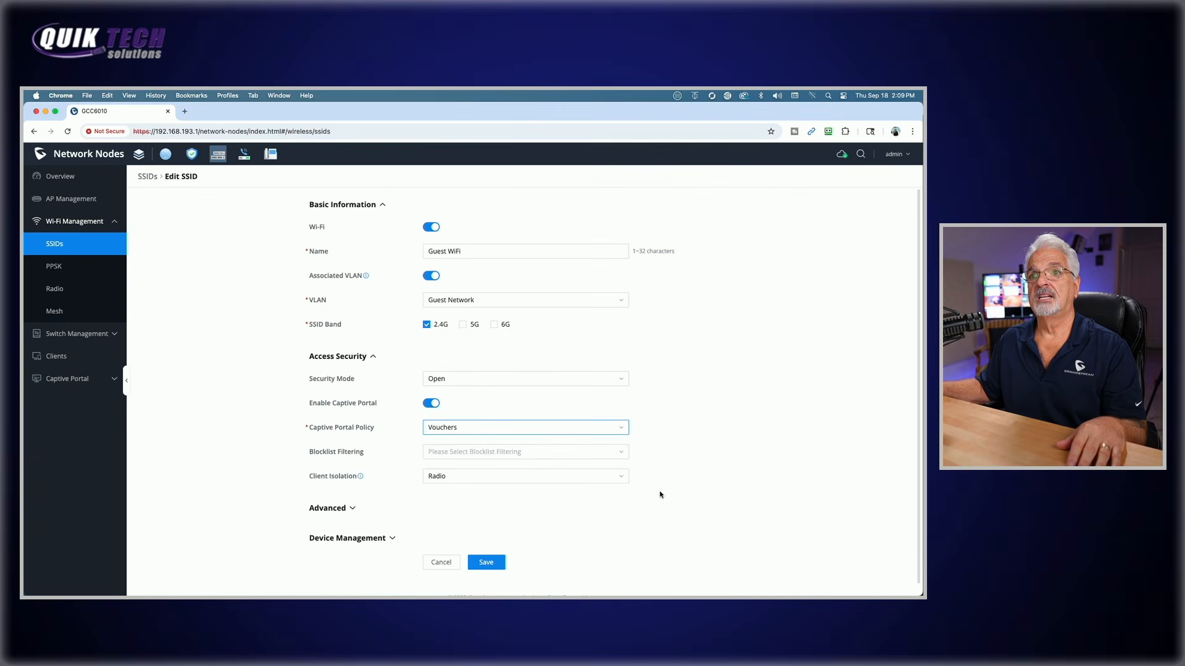
pyautogui.scroll(-1, 674, 504)
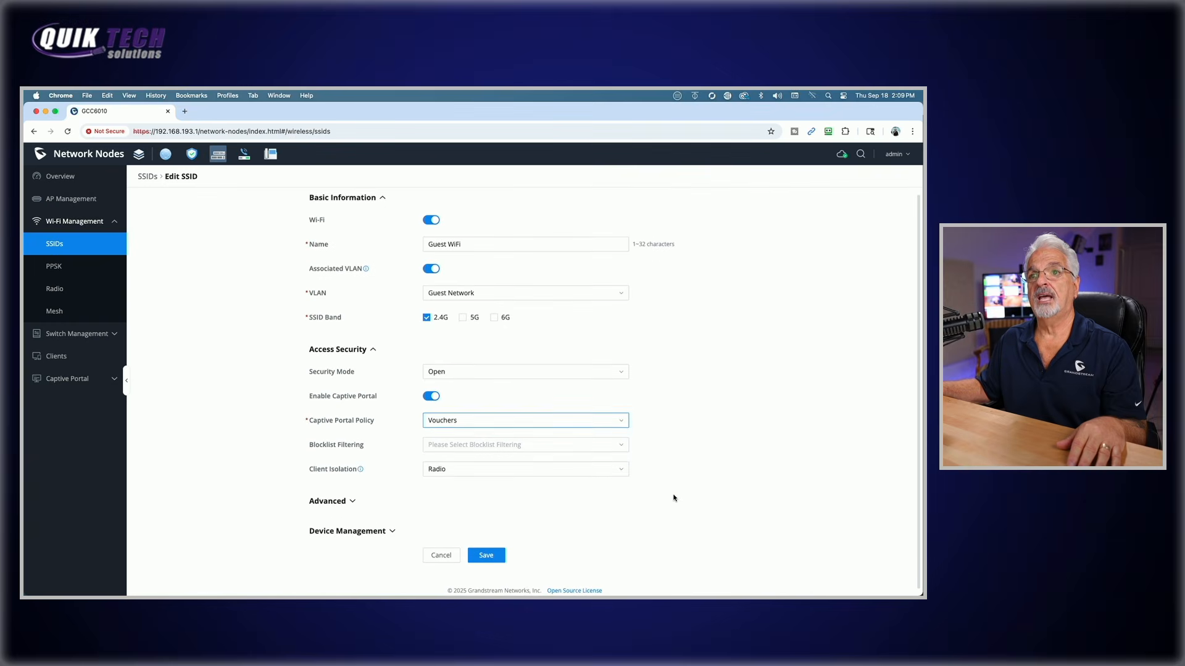
pyautogui.click(487, 549)
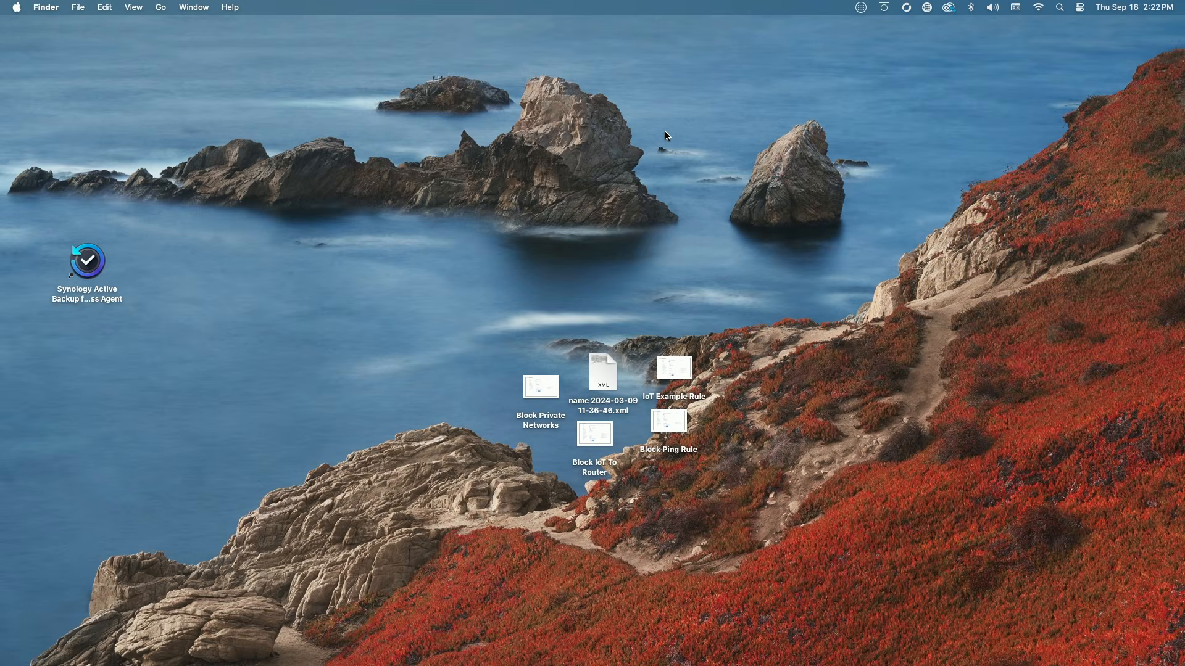
# - Connect the Mac to the Guest WiFi network from the other available Wi-Fi networks
pyautogui.click(1039, 7)
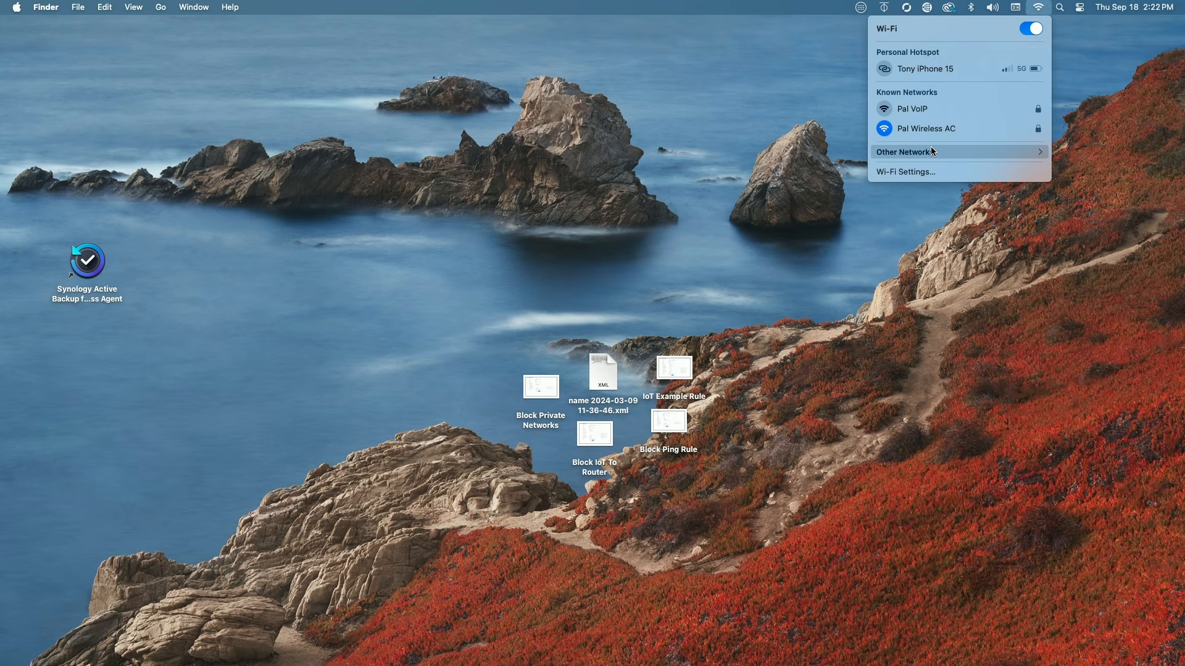
pyautogui.click(932, 151)
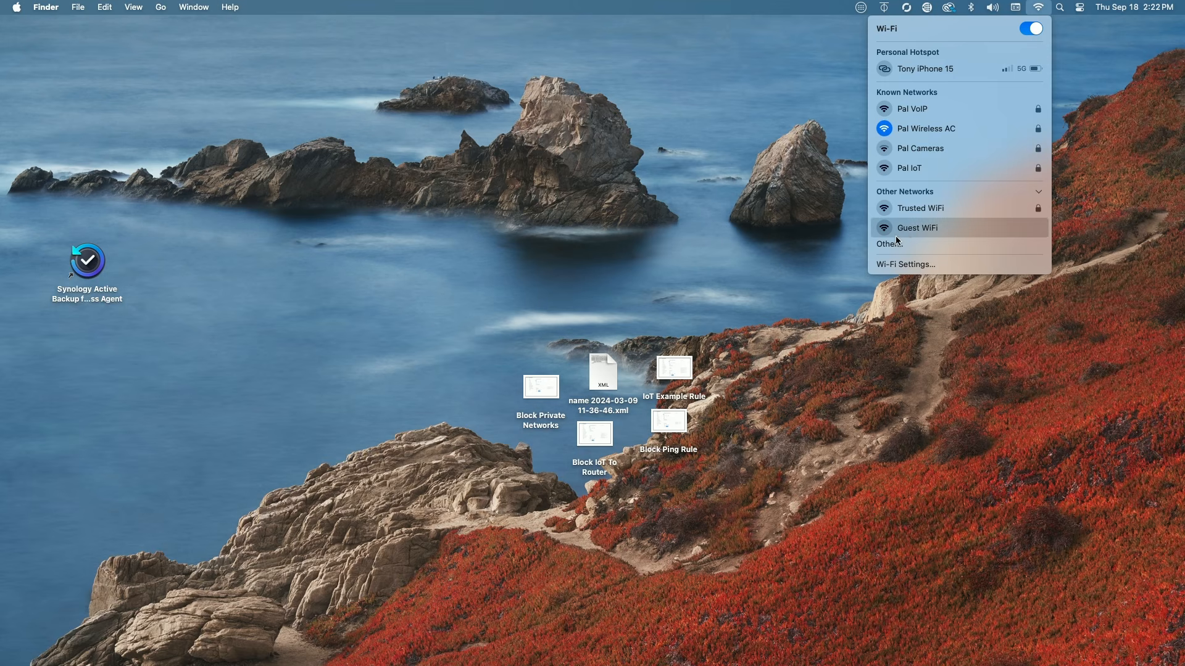
pyautogui.click(905, 226)
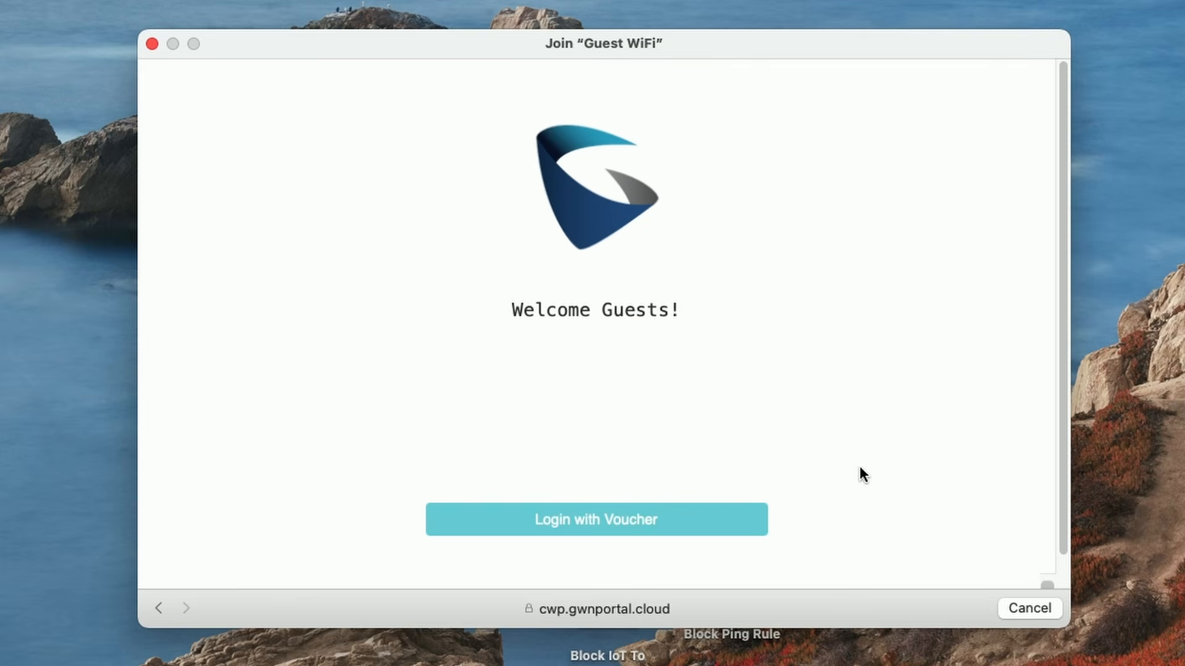
# - Accept the splash page's terms of use and log in to Guest WiFi with the copied voucher ID
pyautogui.scroll(-3, 864, 474)
pyautogui.click(524, 520)
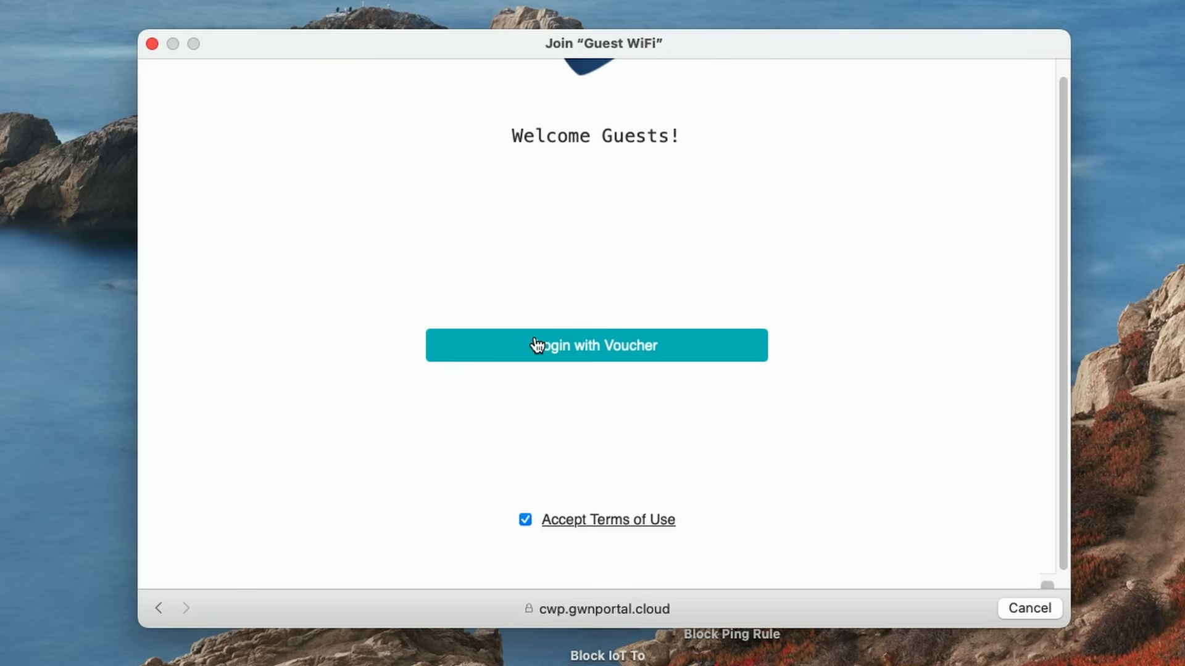
pyautogui.click(600, 349)
pyautogui.click(455, 221)
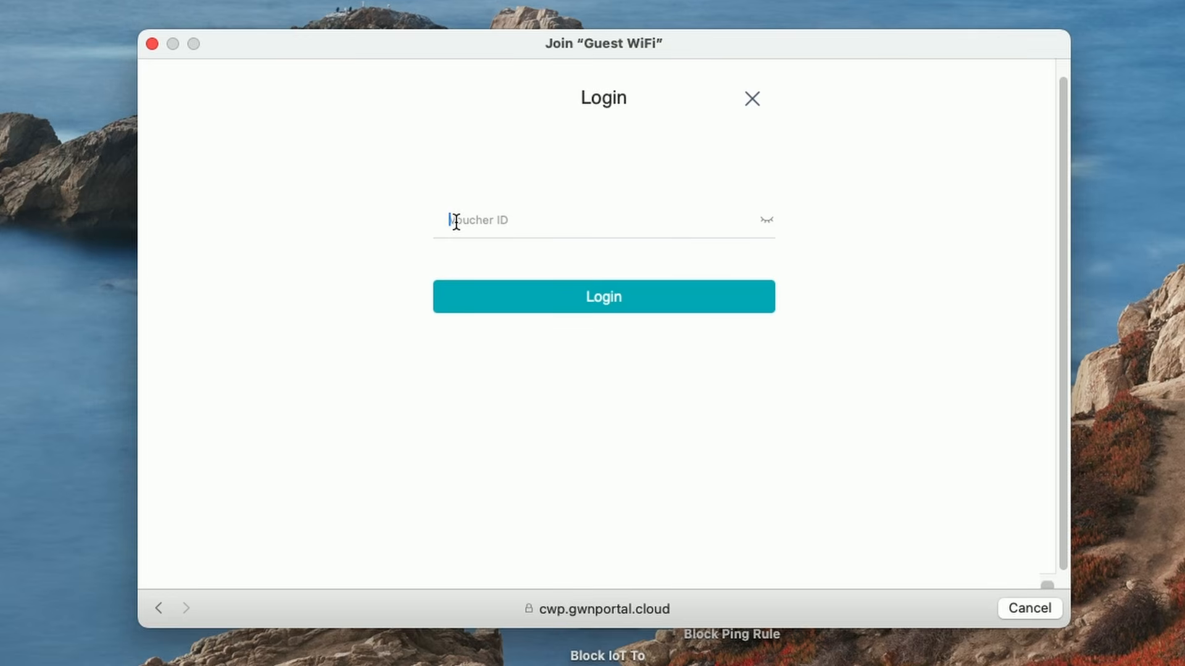
pyautogui.rightClick(455, 221)
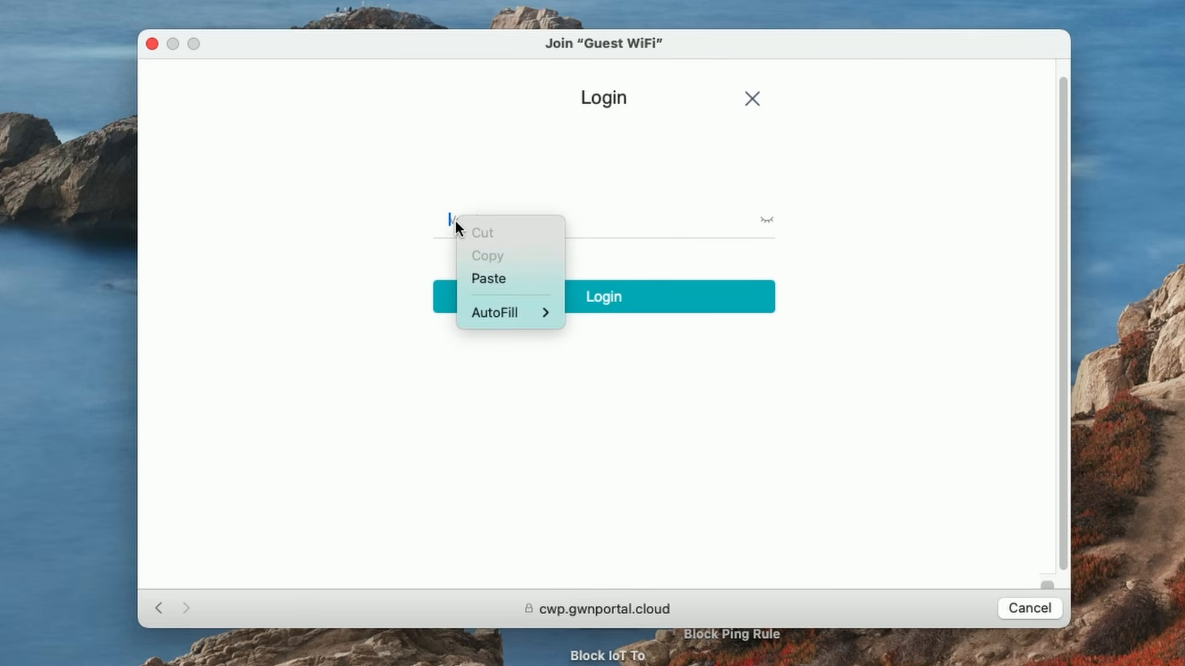
pyautogui.click(484, 277)
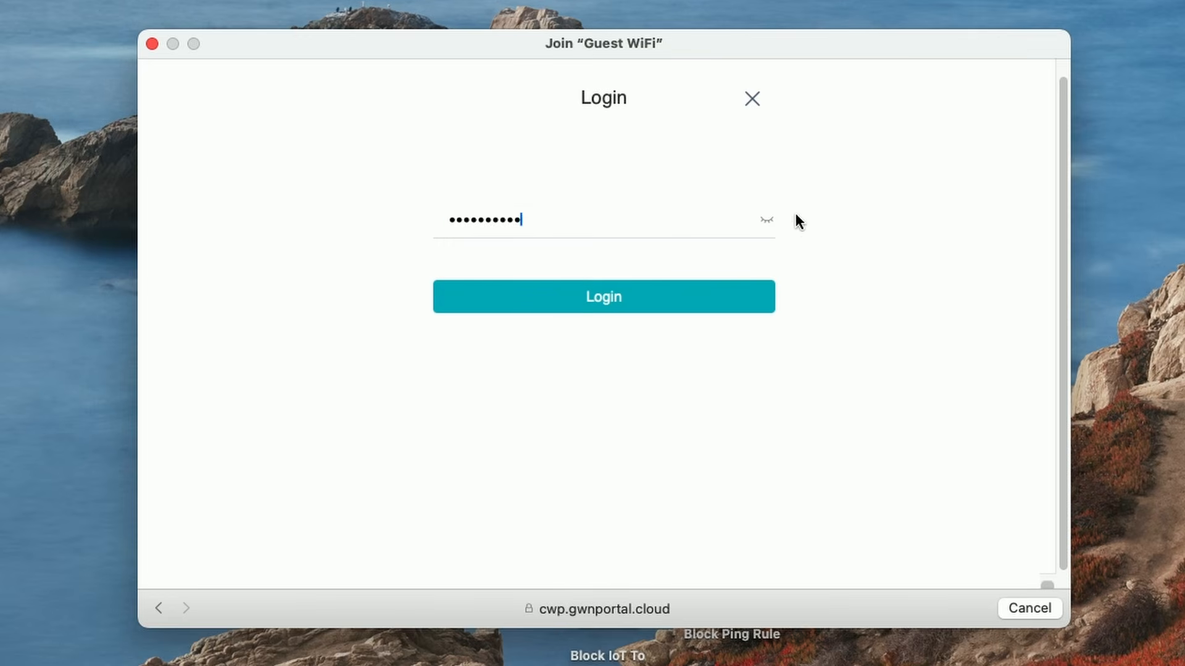
pyautogui.click(767, 219)
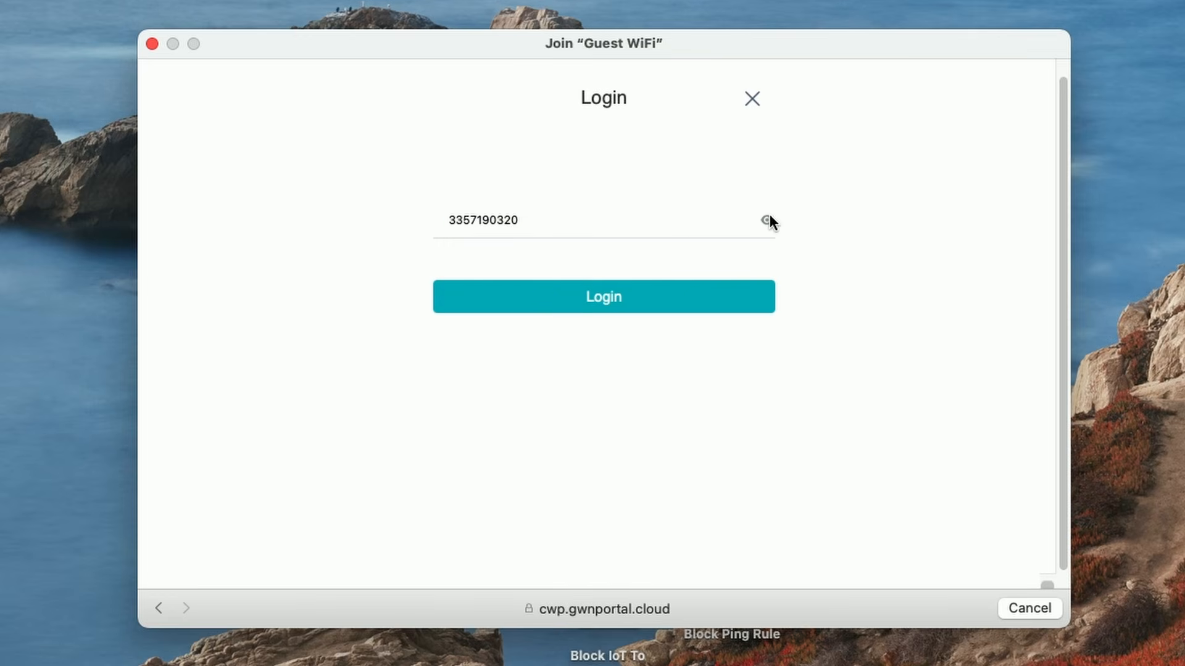
pyautogui.click(599, 303)
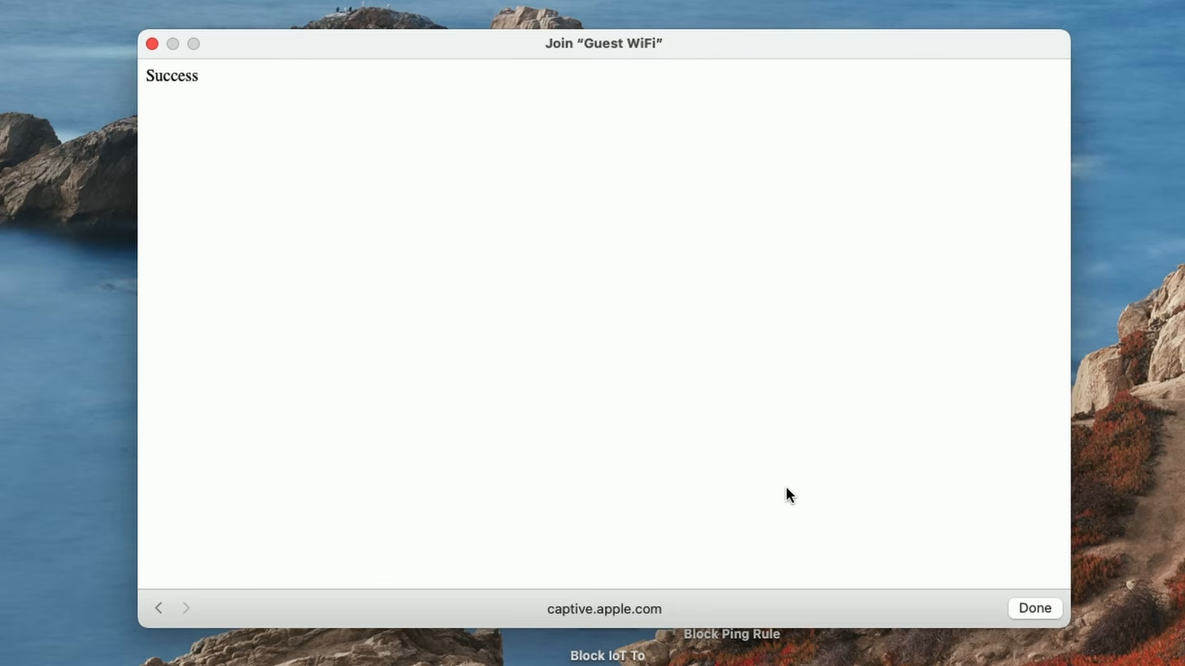
pyautogui.click(1024, 609)
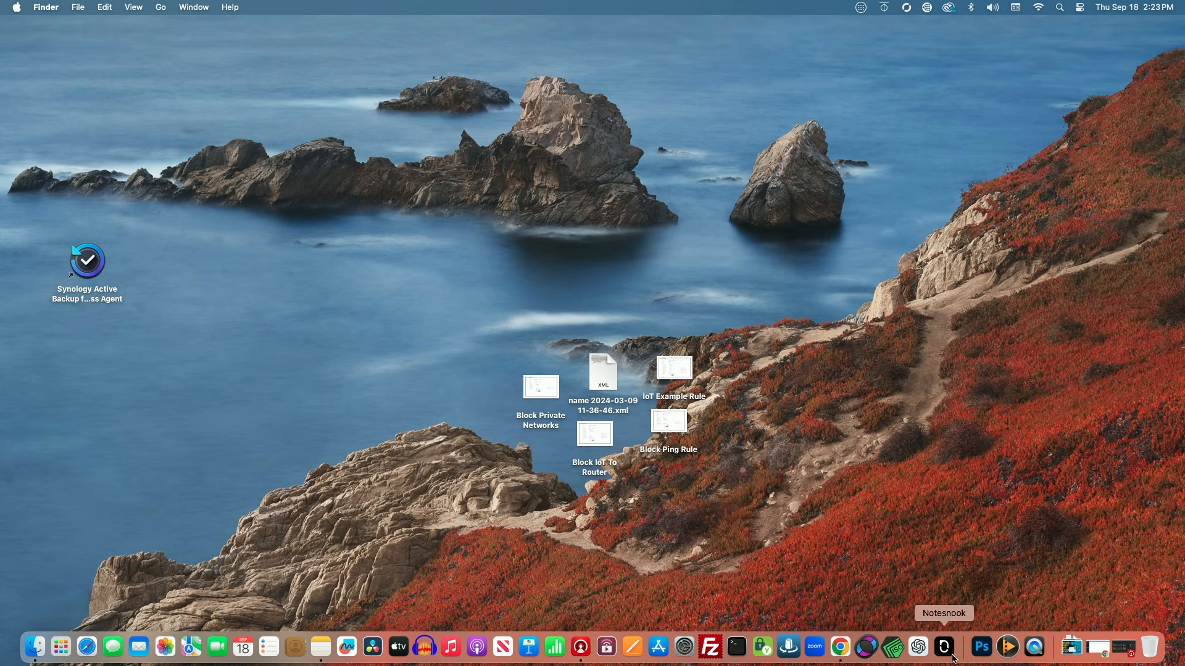
# - Switch to Chrome and load google.com in a new tab to test the guest internet connection
pyautogui.click(841, 647)
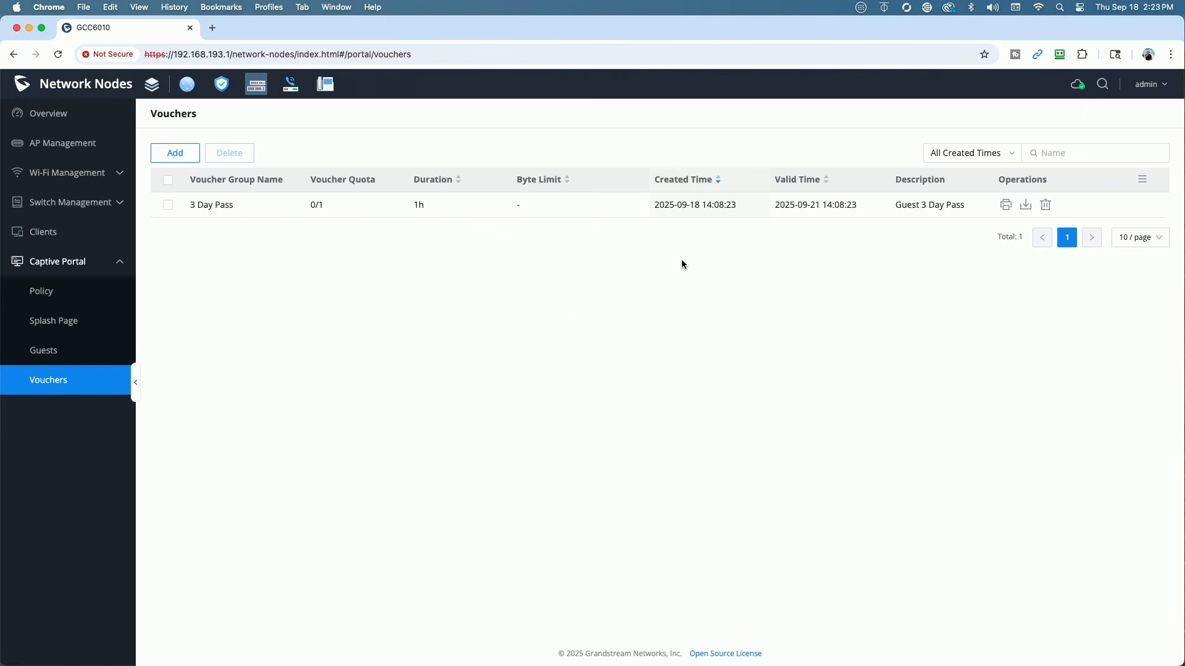
pyautogui.click(213, 28)
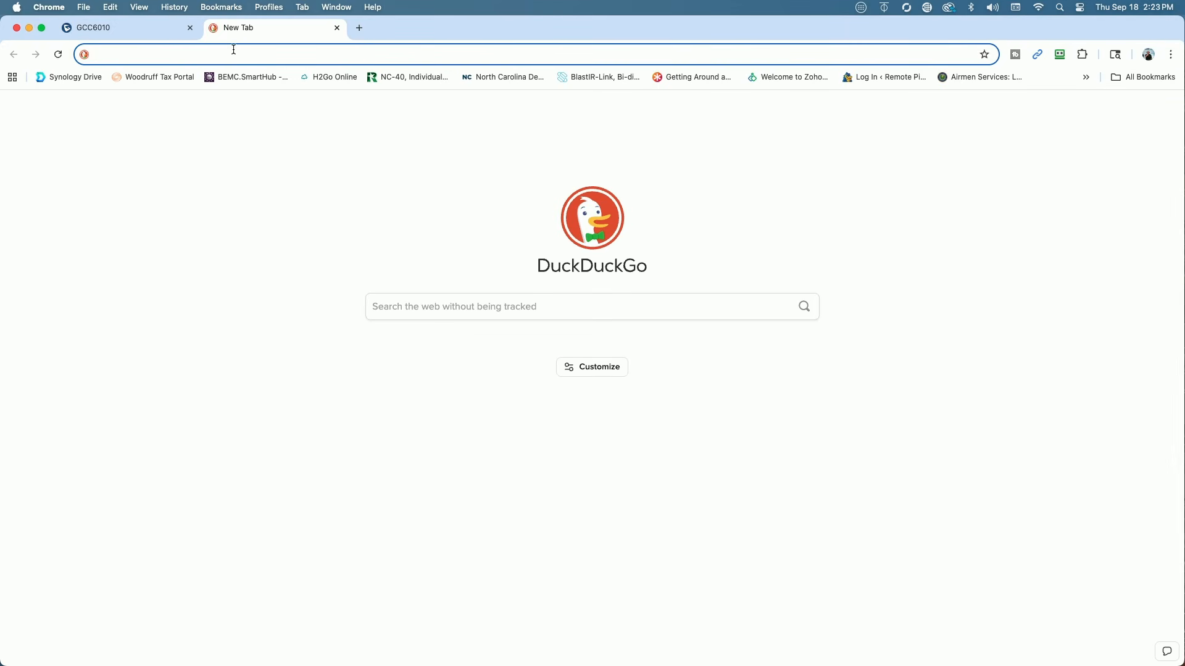
pyautogui.write('google.com')
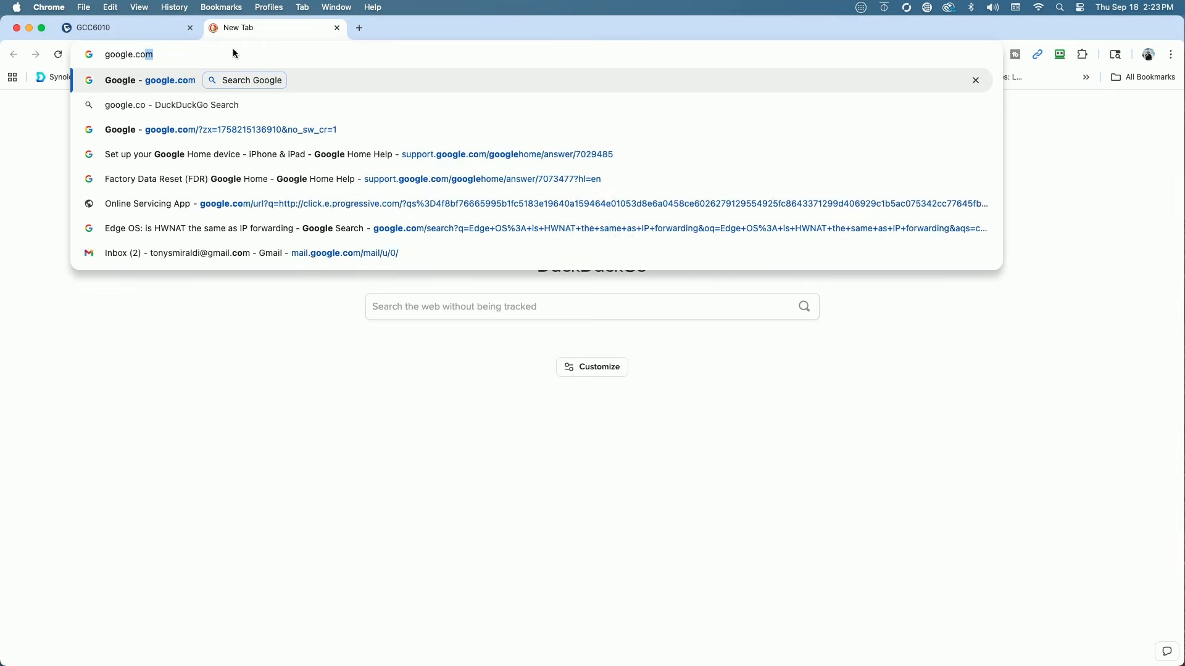
pyautogui.press('Return')
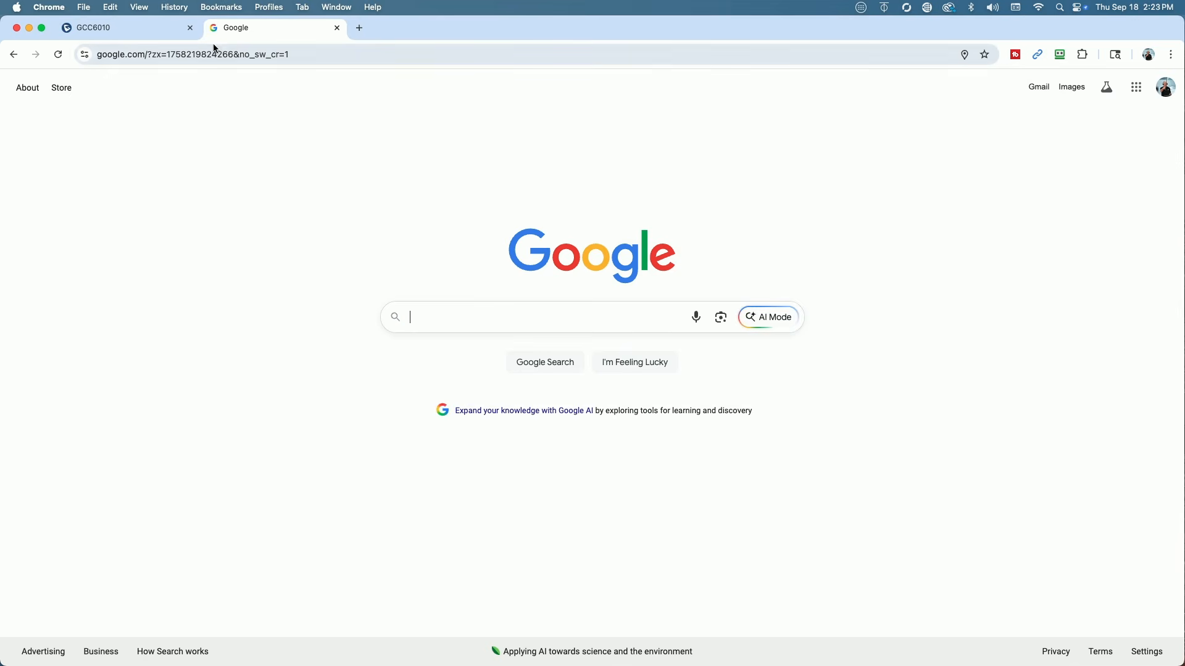
# - Check the captive portal's Guests list on the GCC6010, and start a speed test on speedtest.net
pyautogui.click(131, 27)
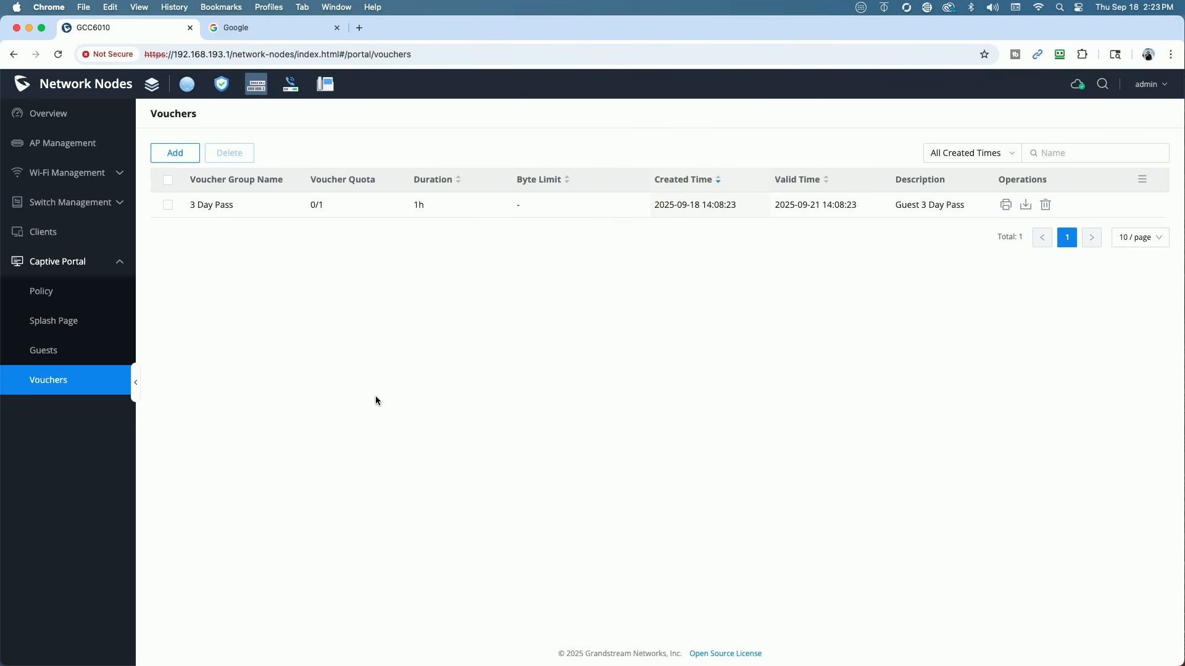
pyautogui.click(53, 355)
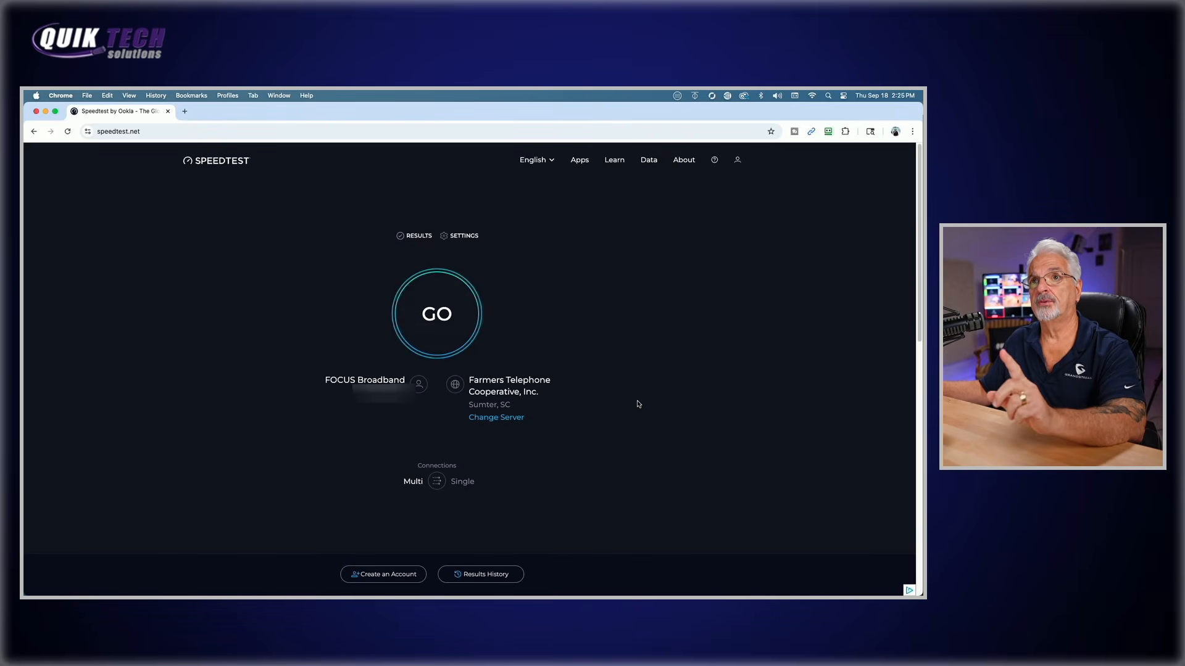
pyautogui.click(433, 315)
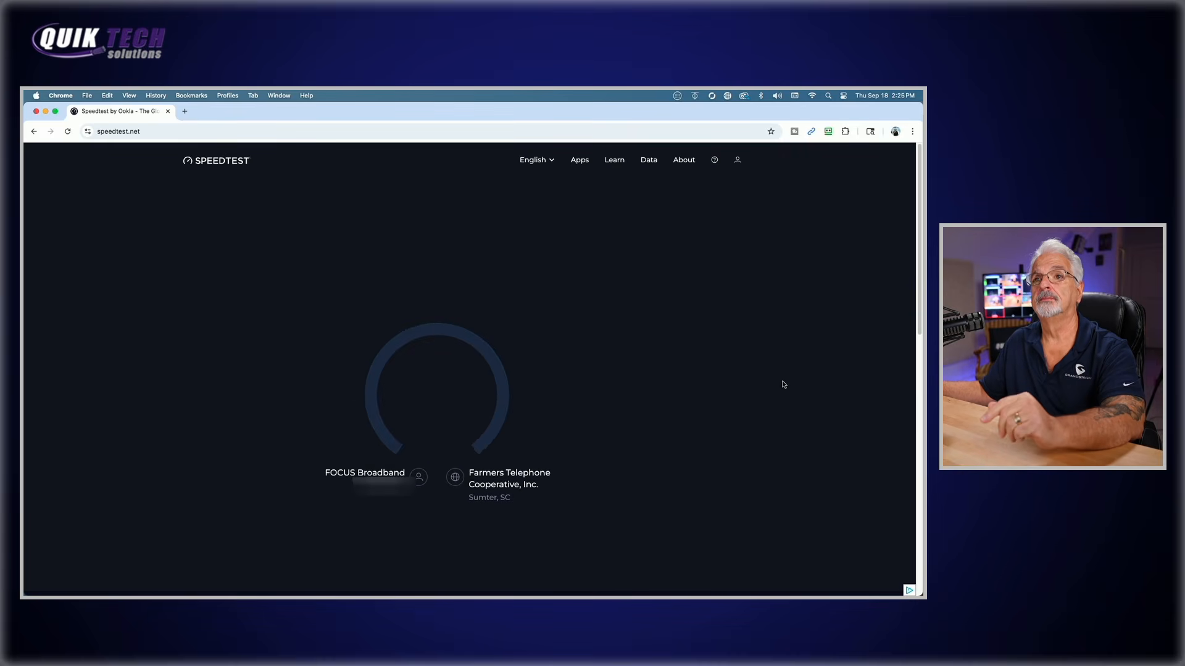